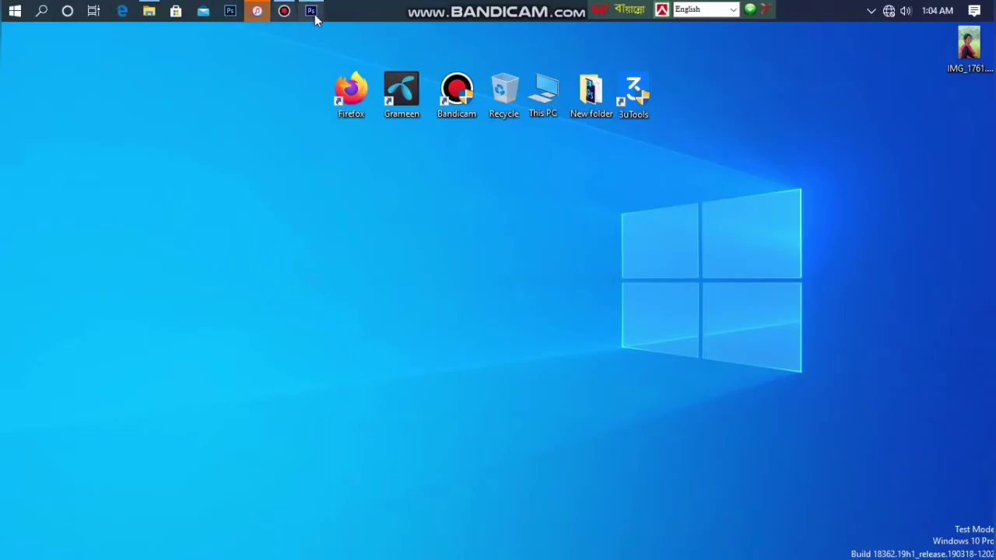
- Switch to Photoshop and open the photo IMG_1761.JPG from the Desktop
click(311, 11)
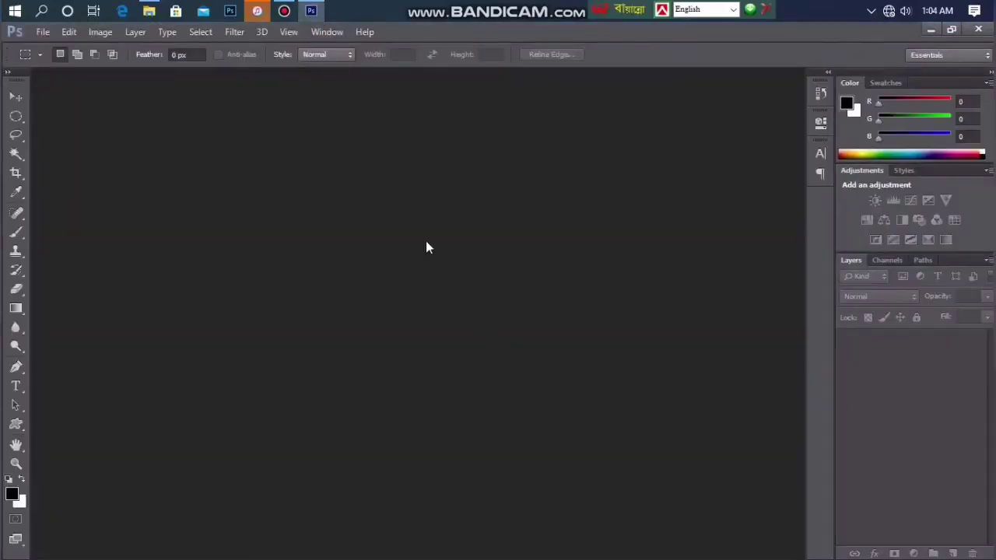
double_click(426, 247)
click(349, 199)
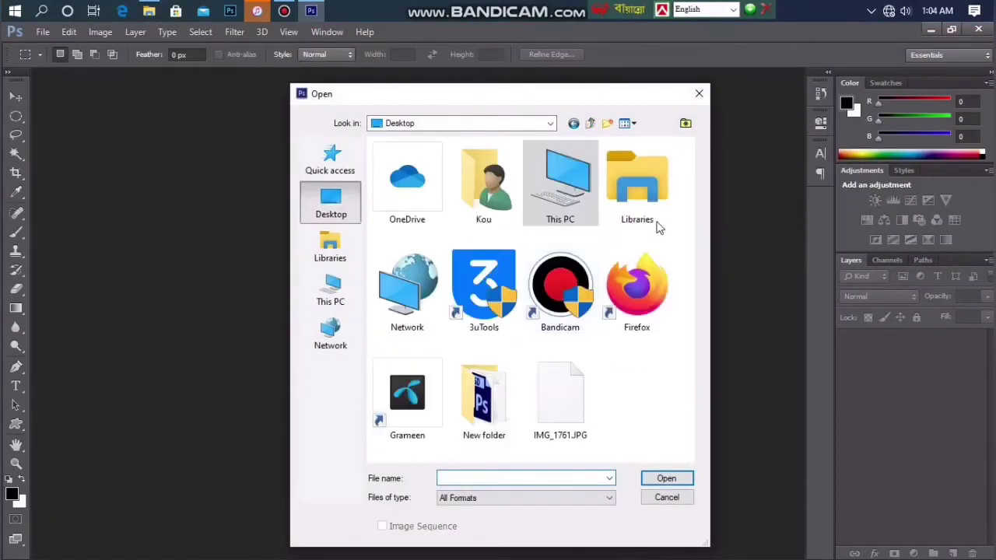
double_click(580, 390)
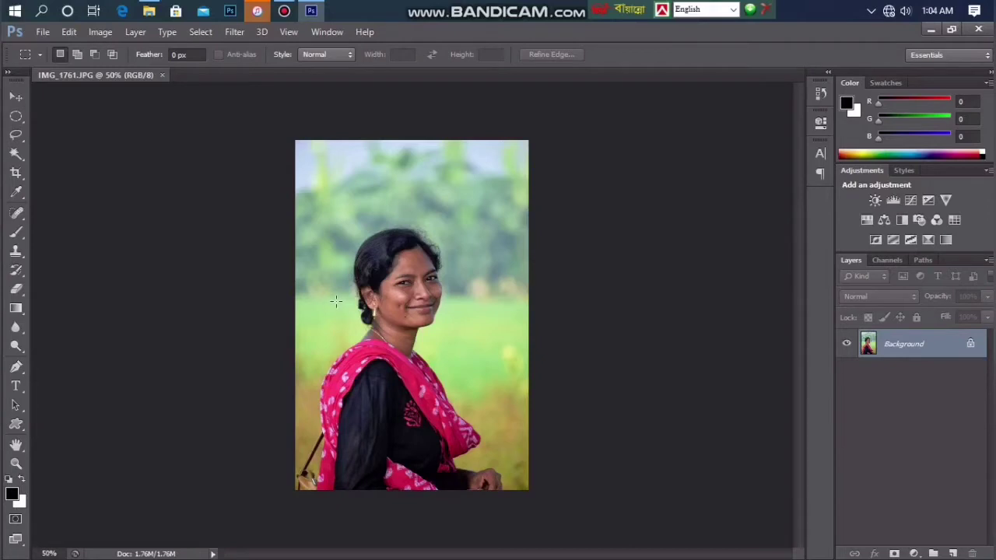
- Duplicate the Background layer, keeping the suggested name
right_click(883, 348)
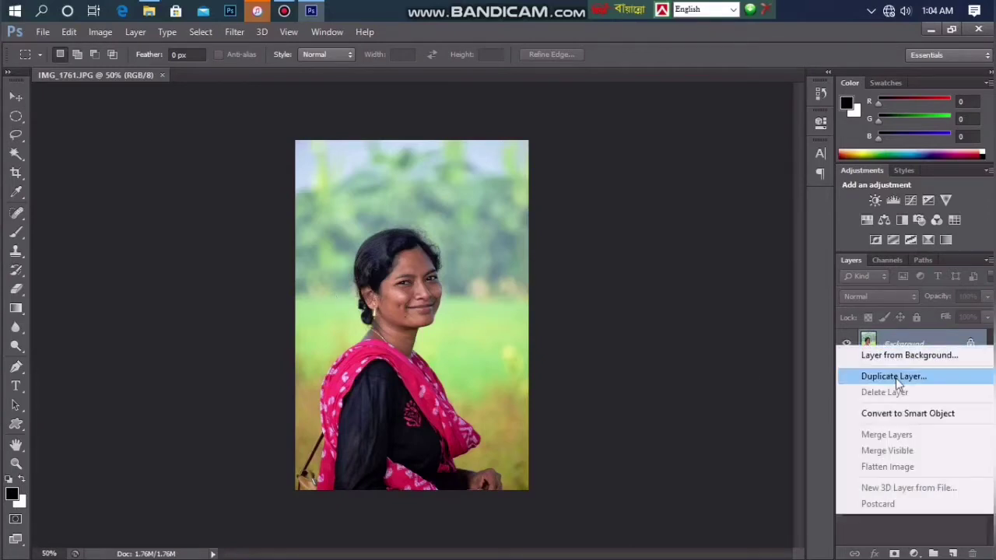
click(896, 378)
key(Return)
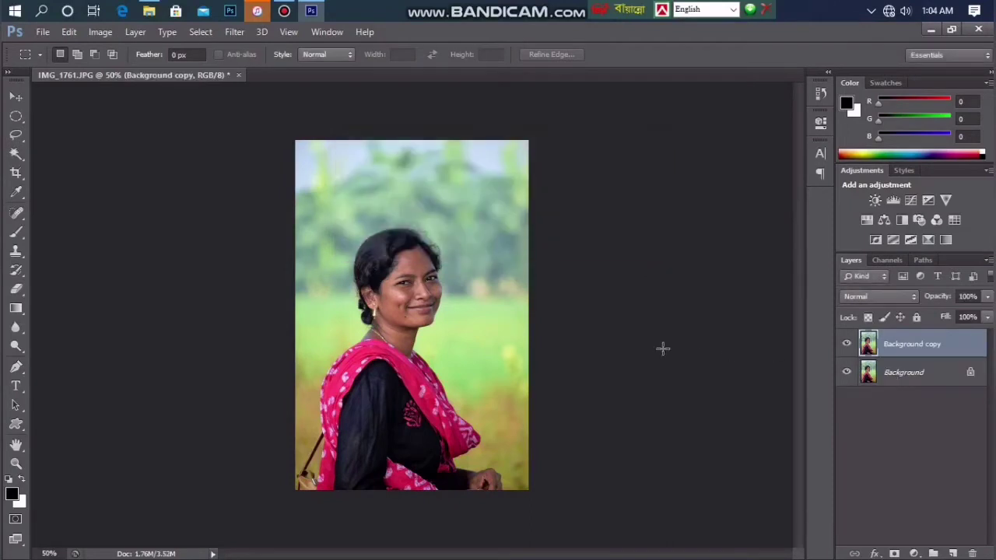
- Brighten the duplicated layer with a Curves adjustment on the RGB channel, raising the midtone point from input 106 to output 138
key(v)
ctrl+click(488, 307)
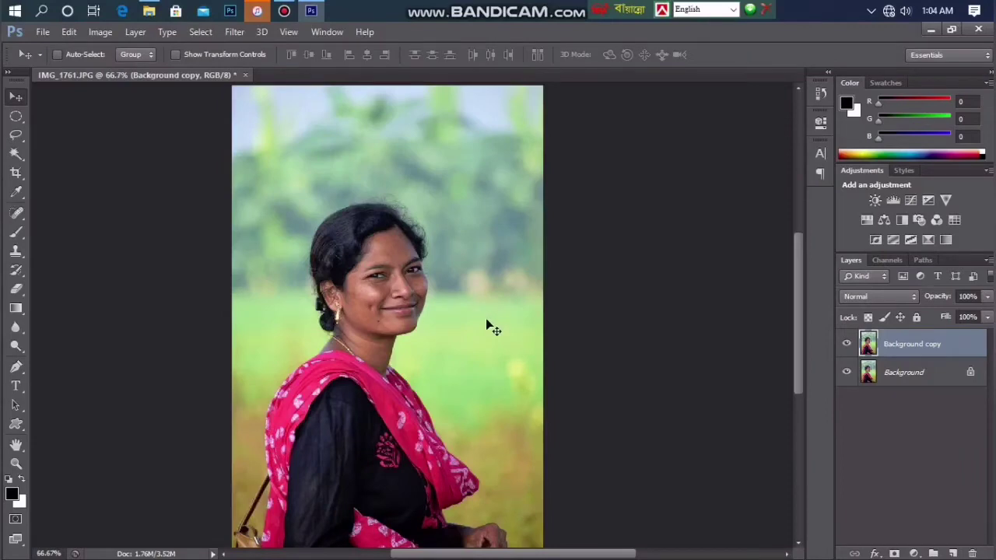
key(ctrl+m)
drag(758, 309, 763, 298)
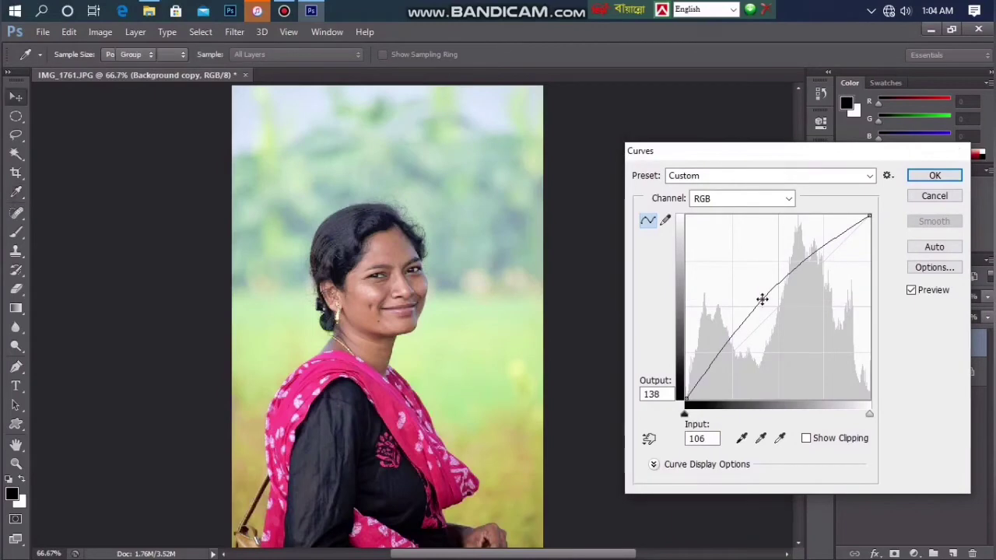
key(Return)
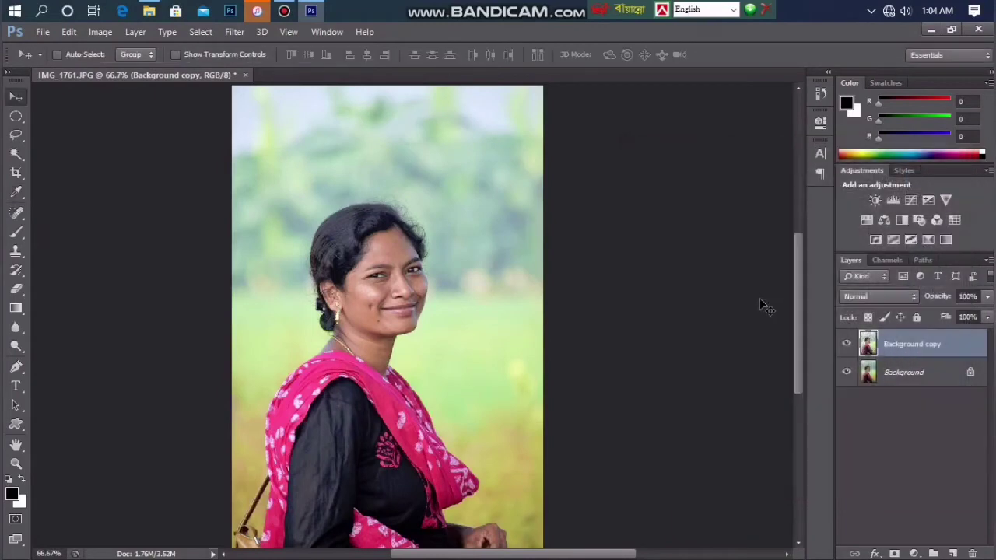
- Apply a Brightness/Contrast adjustment to the duplicated layer with brightness 6 and contrast 27
click(100, 34)
mouse_move(125, 69)
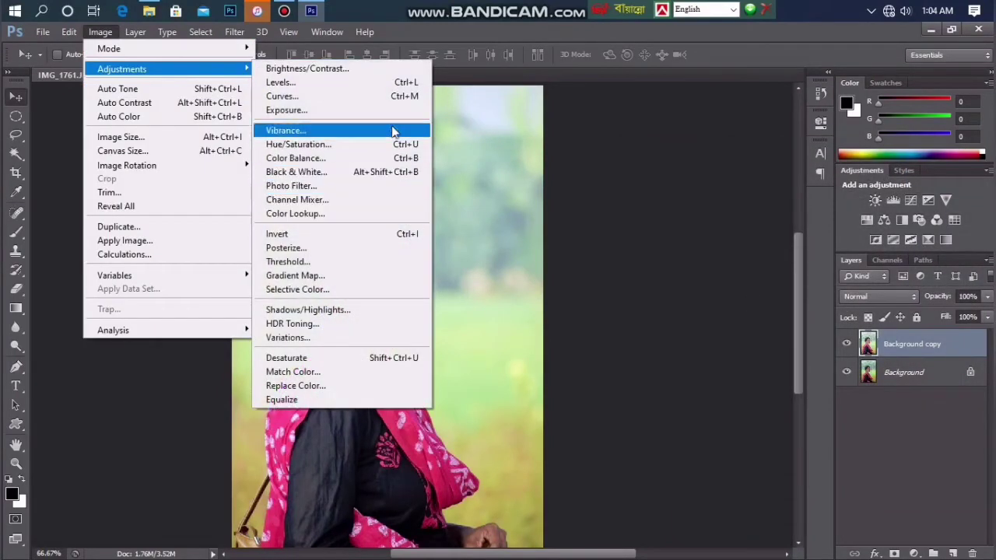
click(383, 69)
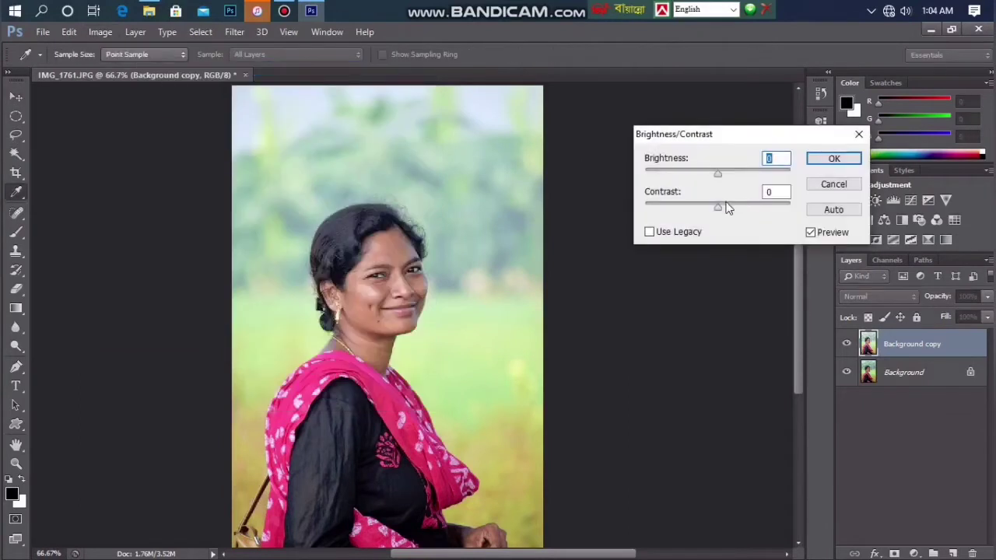
drag(733, 207, 721, 173)
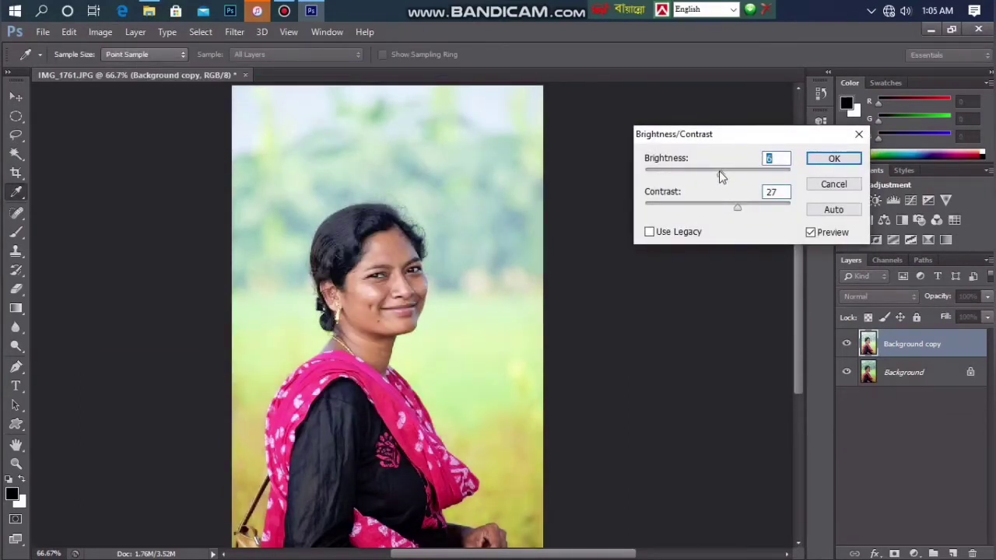
key(Return)
key(v)
- Apply a Selective Color adjustment to the duplicated layer, setting Black to +31% for the Blacks with the Relative method
key(alt+i)
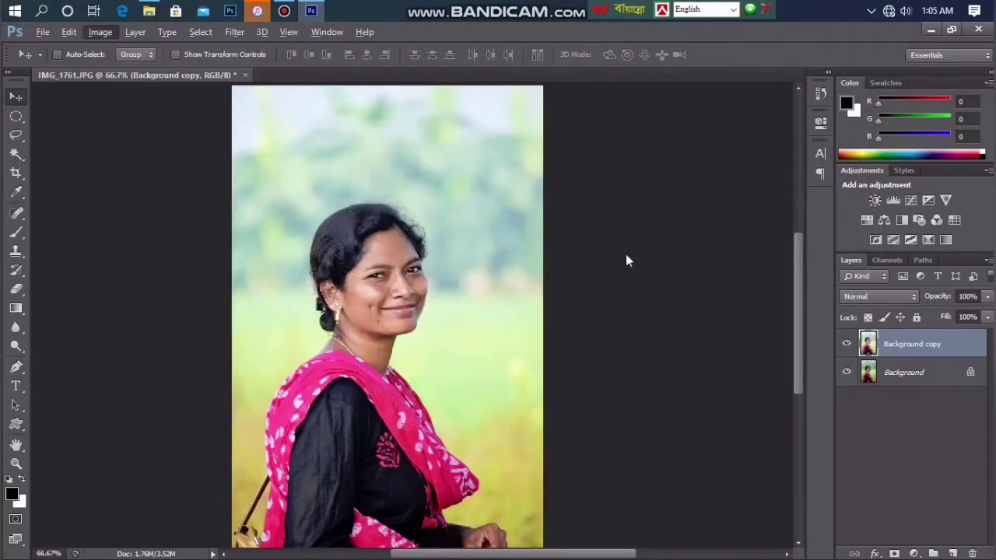
key(j)
key(s)
click(475, 163)
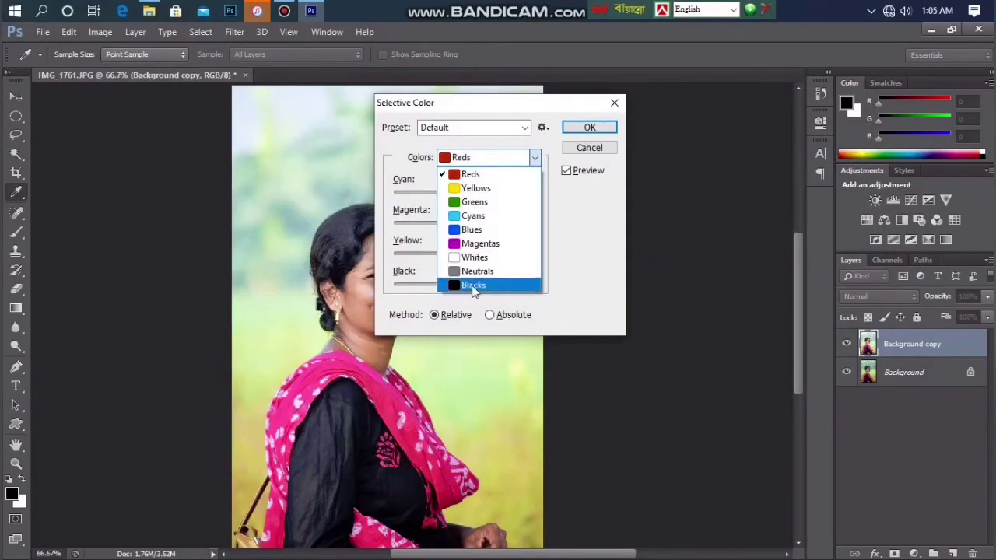
click(474, 285)
drag(471, 284, 477, 284)
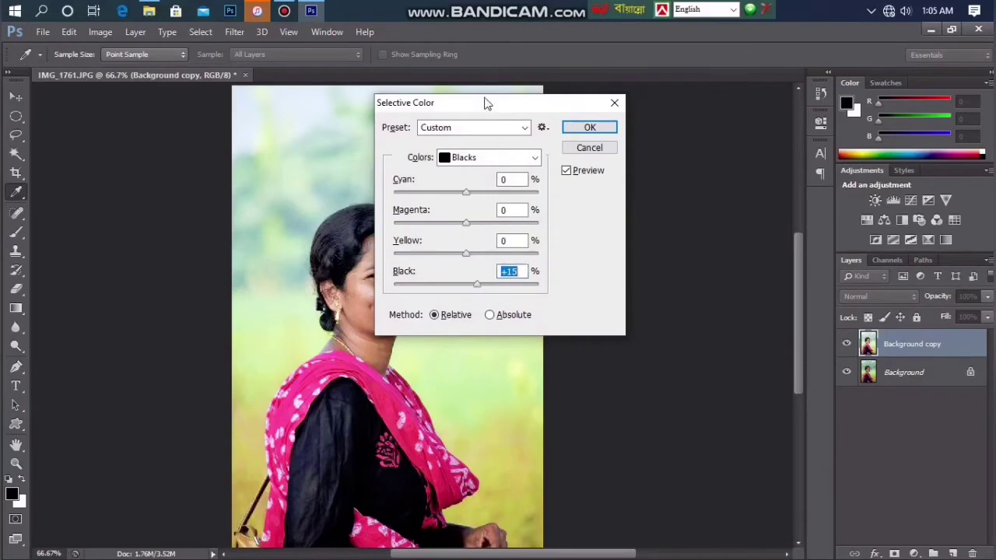
drag(497, 103, 685, 104)
drag(660, 283, 682, 290)
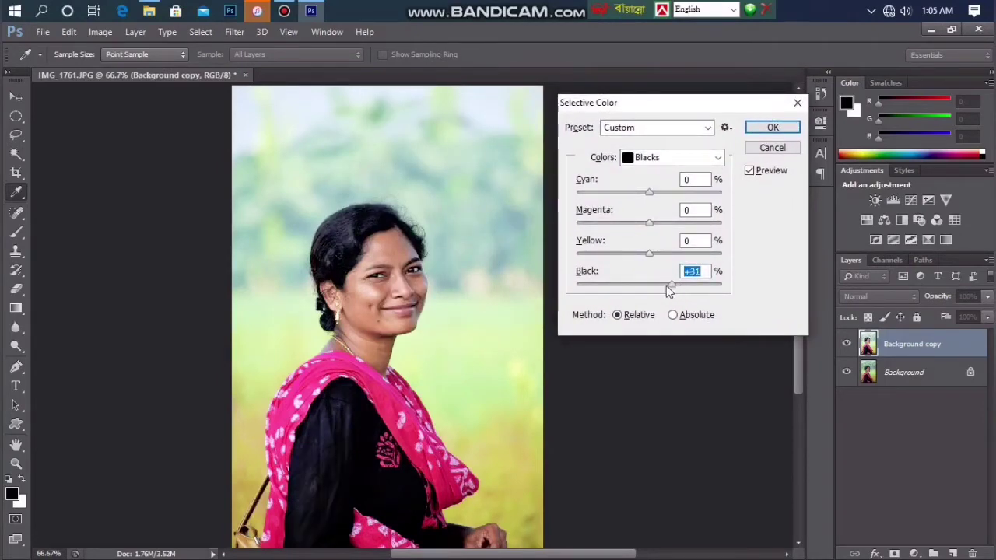
key(Return)
key(v)
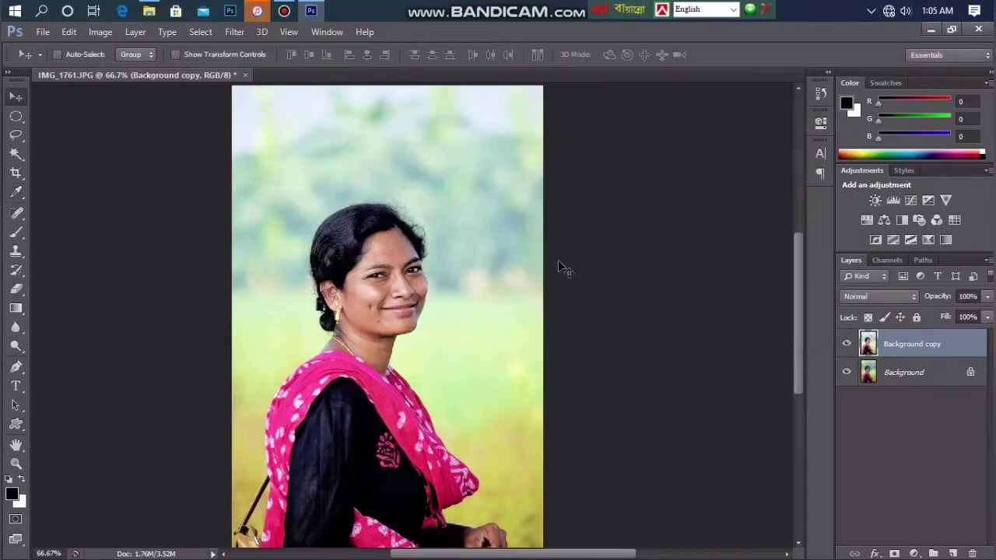
- Free-transform the whole duplicated layer to about 196% scale with a 2.04° rotation, repositioning it so the woman's face fills the canvas
alt+click(418, 288)
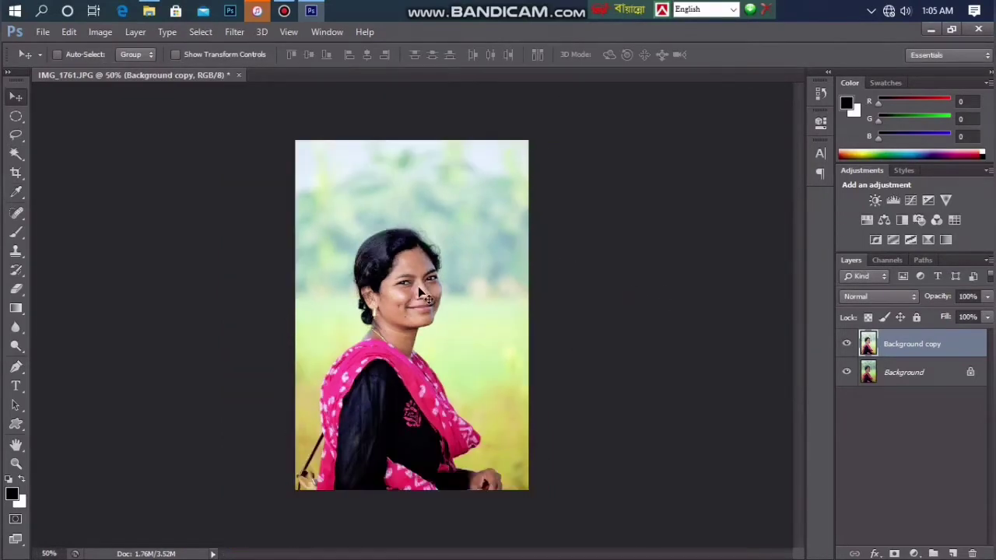
key(ctrl+a)
key(ctrl+t)
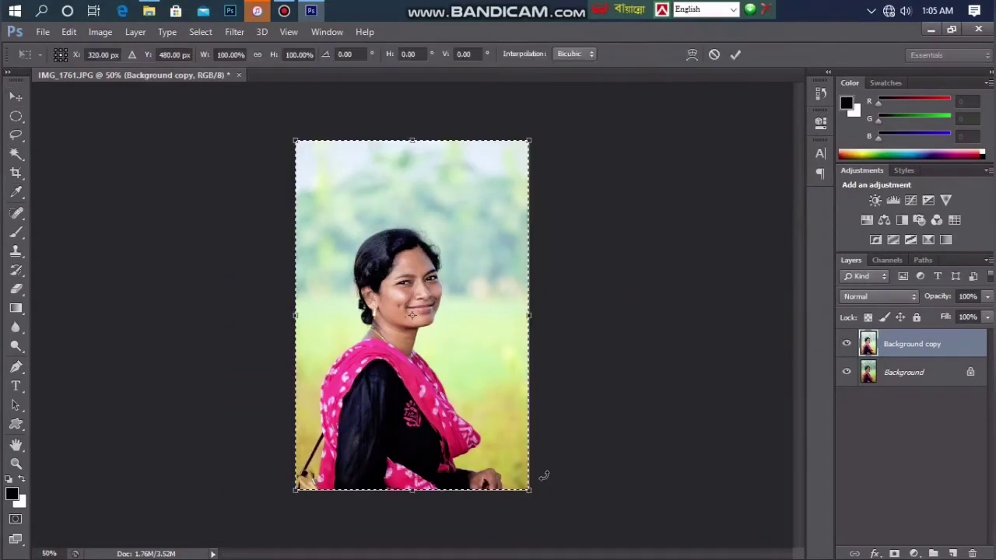
drag(530, 492, 558, 534)
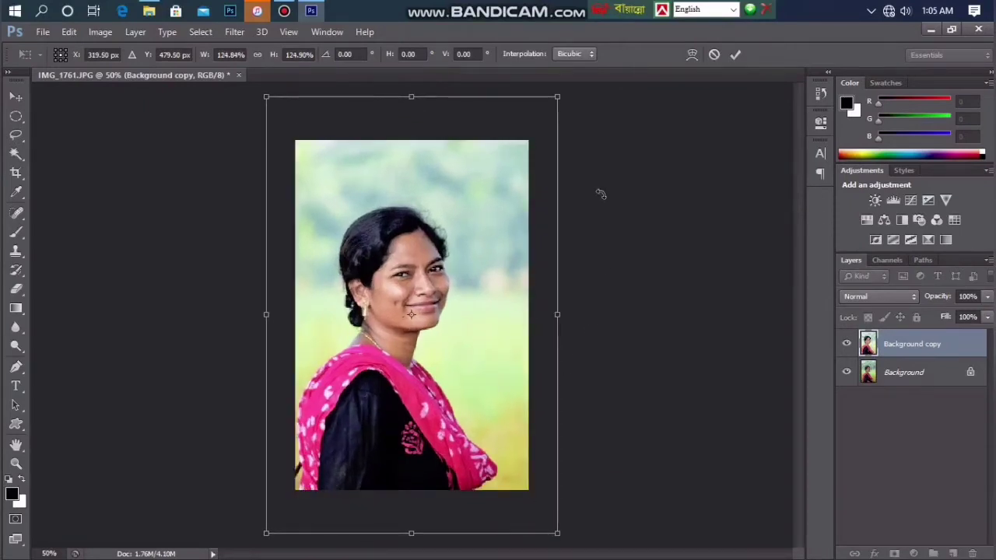
drag(556, 97, 589, 49)
drag(636, 209, 696, 223)
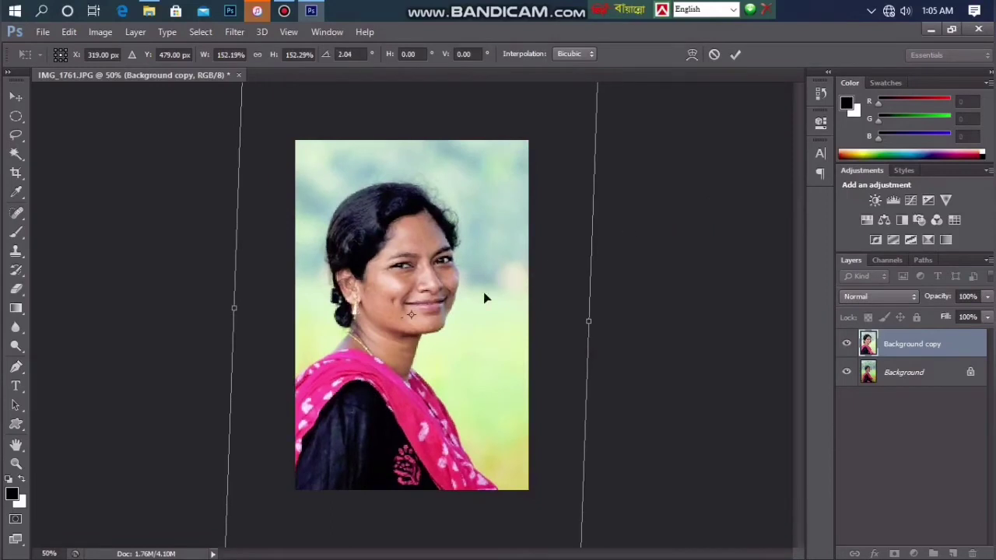
alt+click(432, 313)
drag(542, 137, 603, 104)
drag(392, 342, 412, 348)
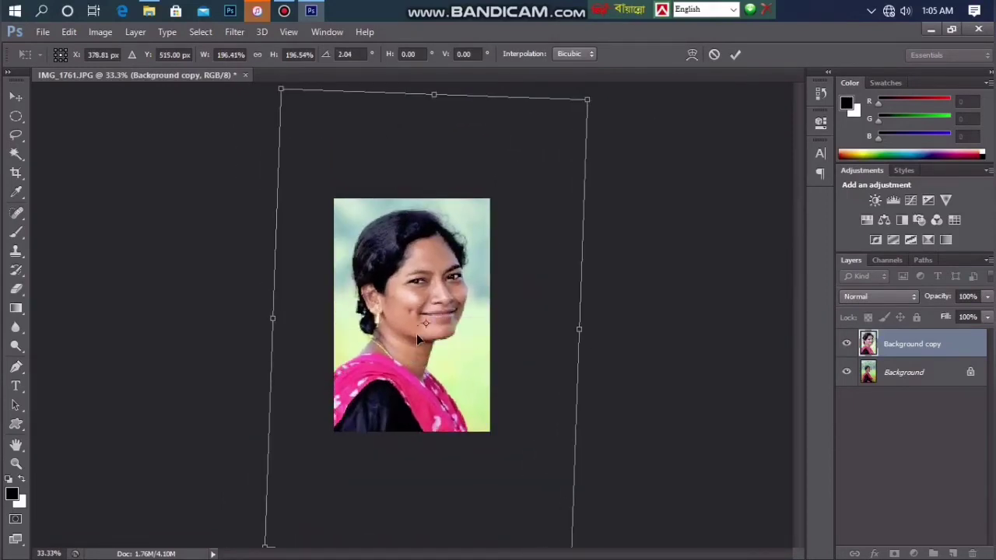
key(Return)
key(ctrl+plus)
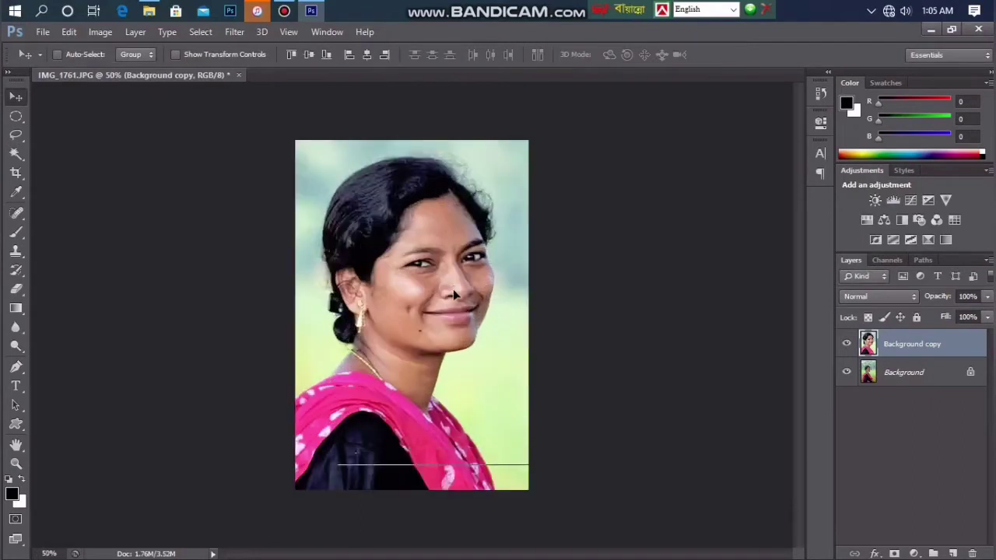
key(ctrl+plus)
key(w)
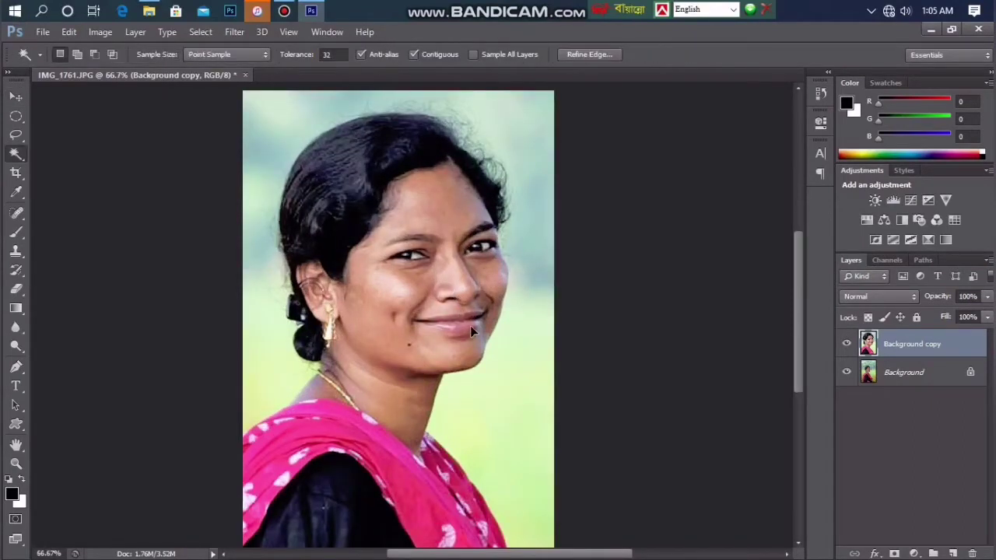
click(469, 326)
click(467, 316)
key(ctrl+d)
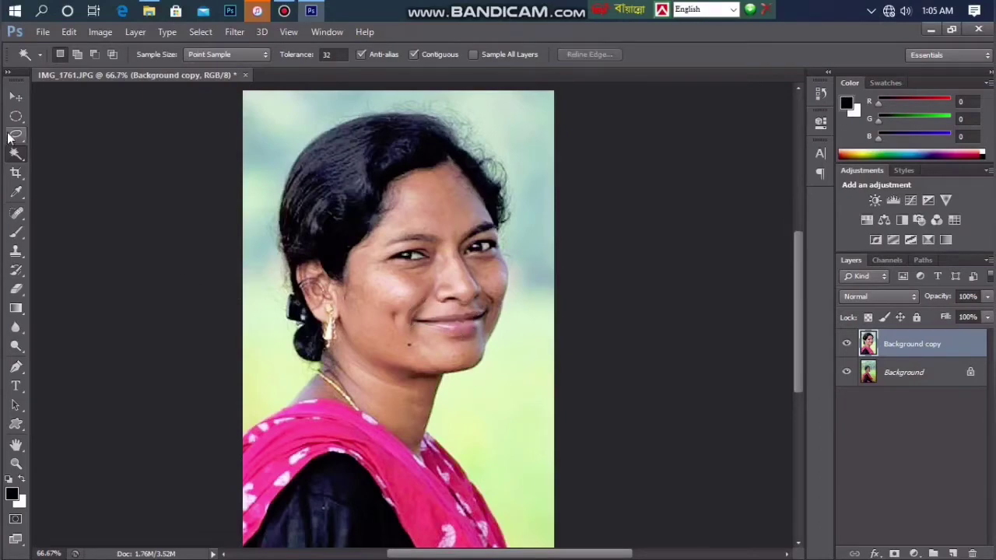
- Outline the woman's lips with the Lasso tool and feather the selection by 5 pixels
click(16, 135)
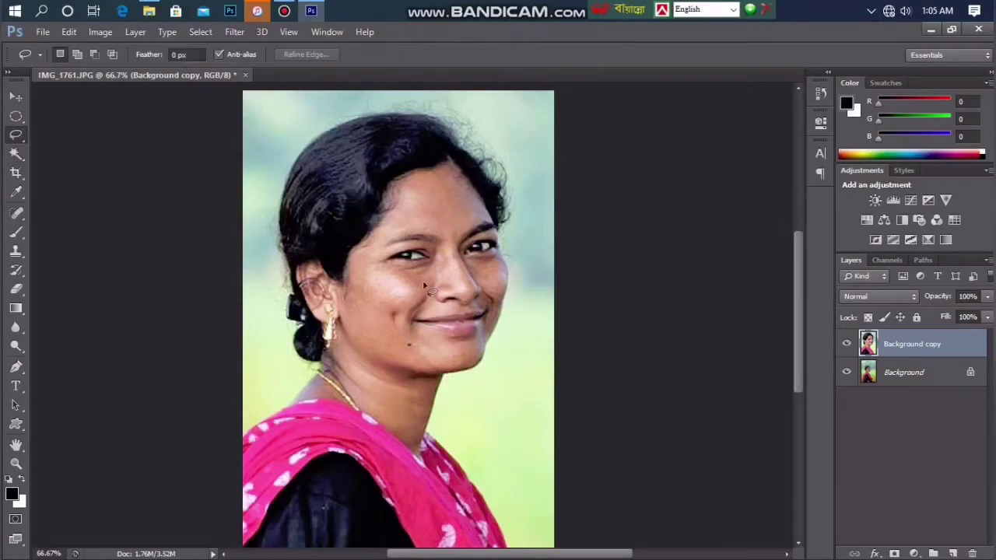
drag(427, 324, 430, 325)
right_click(442, 327)
click(496, 288)
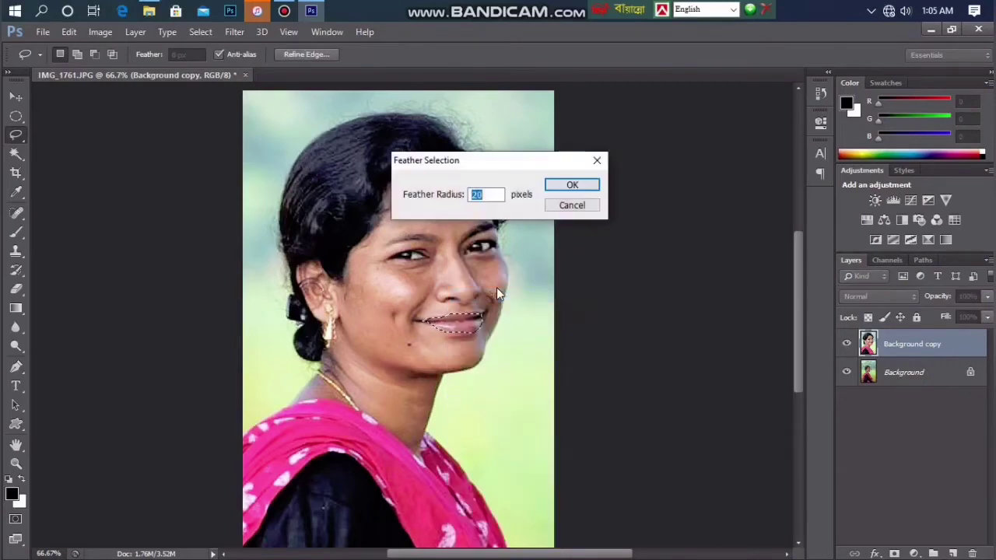
key(BackSpace)
text(5)
key(Return)
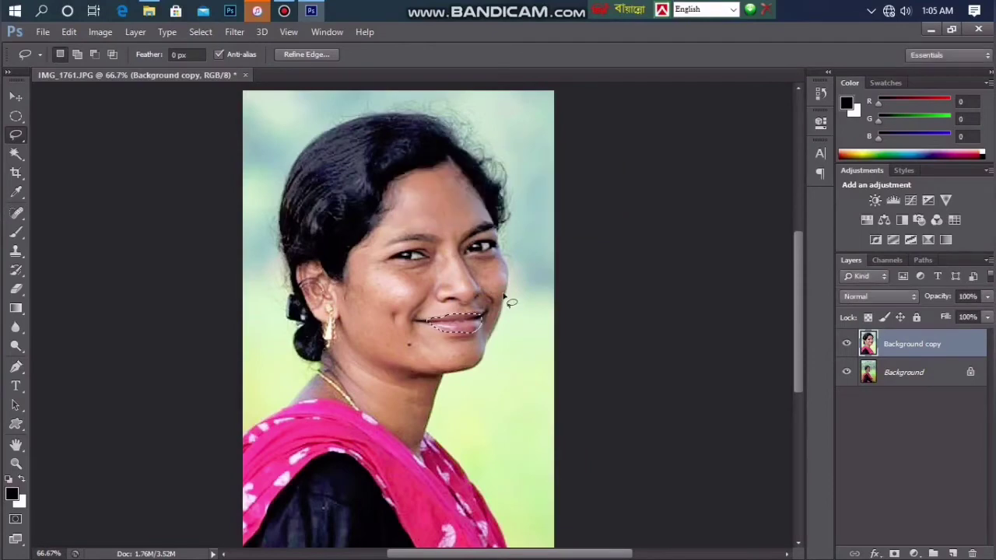
- Redden the selected lips with Color Balance, setting the midtones Cyan–Red level to +38, and deselect them
key(ctrl+b)
drag(688, 168, 705, 175)
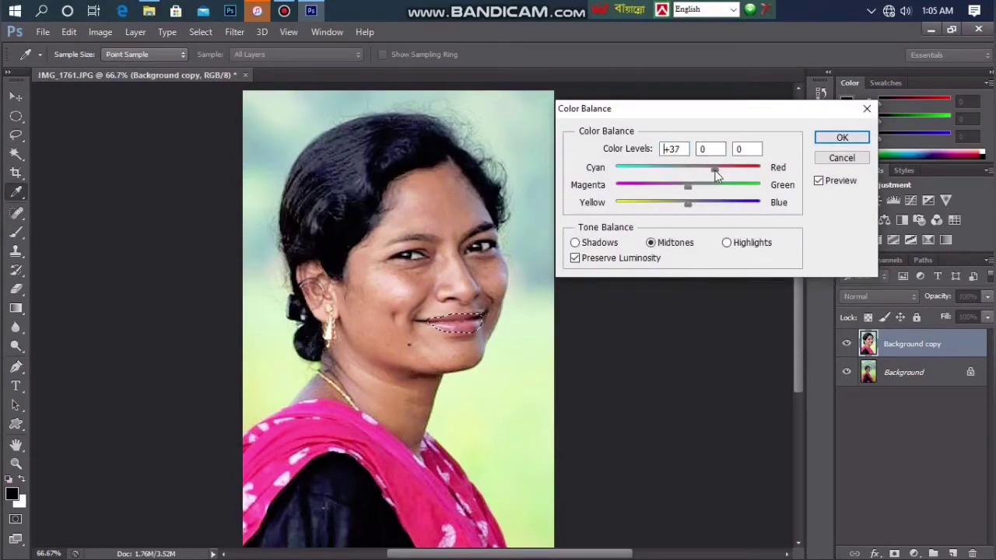
key(Return)
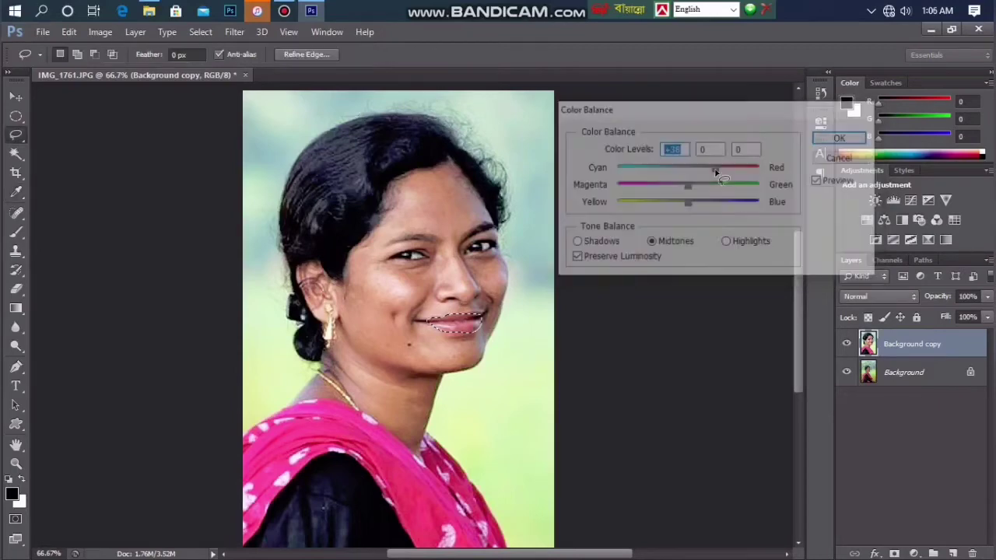
key(ctrl+d)
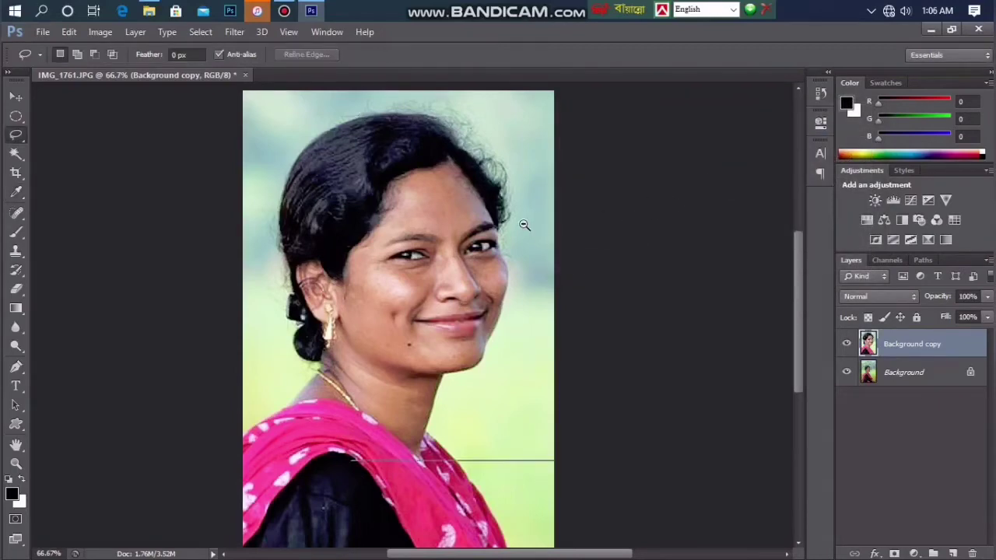
- Select the shaded skin of the face and neck with the Magic Wand and feather the selection by 15 pixels
key(ctrl+minus)
key(w)
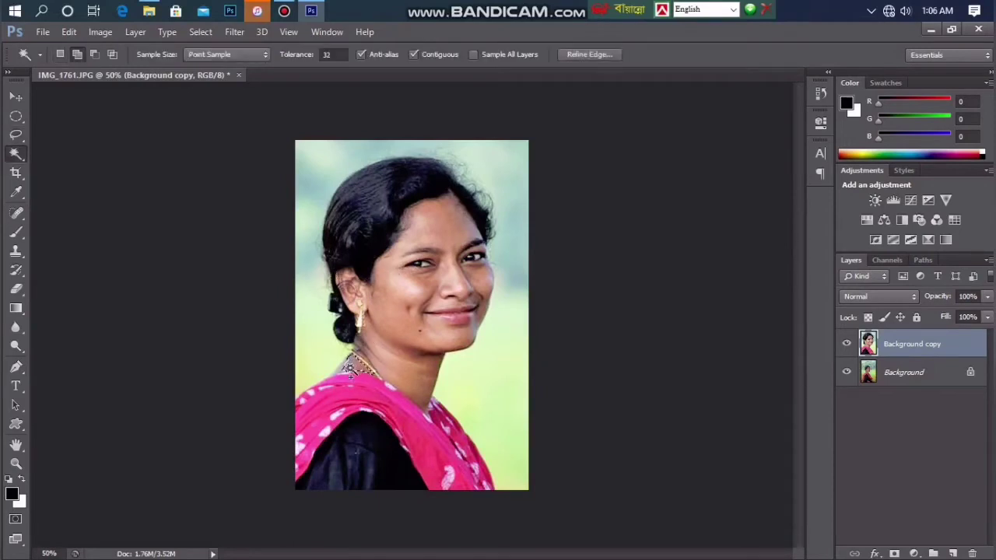
click(352, 366)
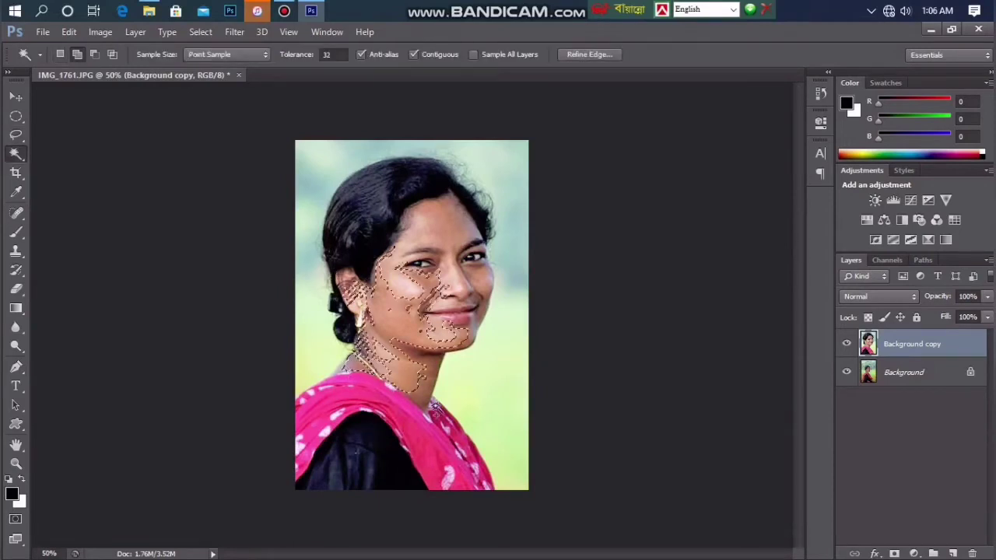
click(428, 387)
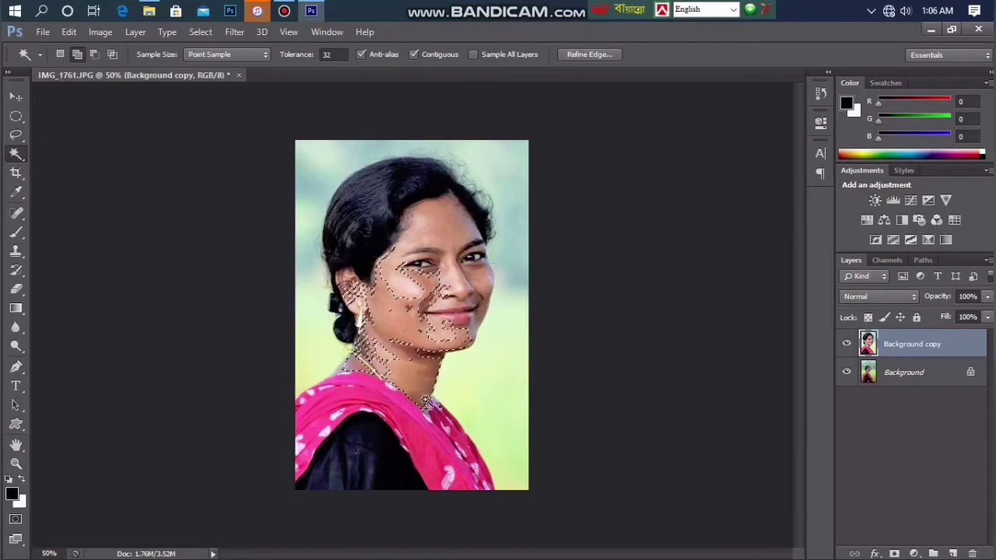
right_click(419, 378)
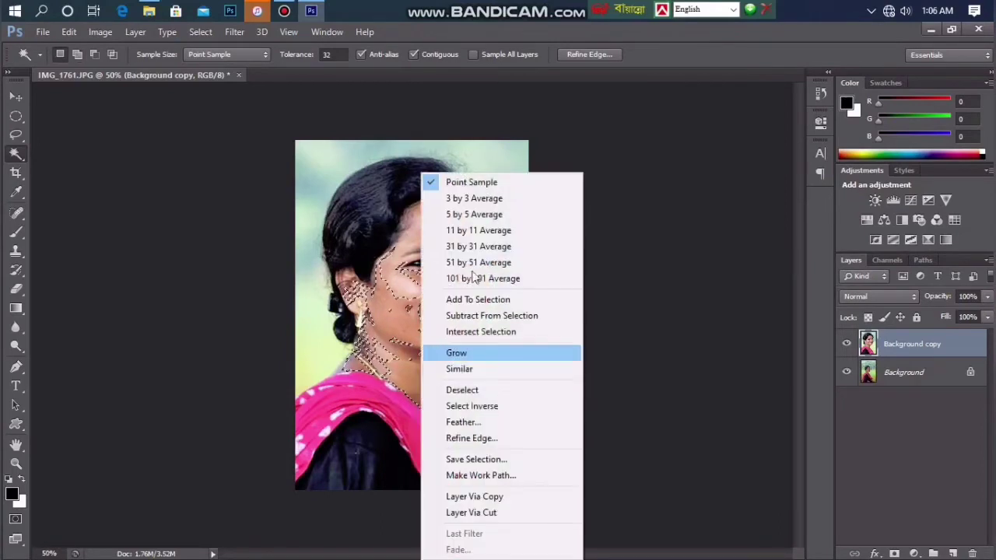
click(487, 421)
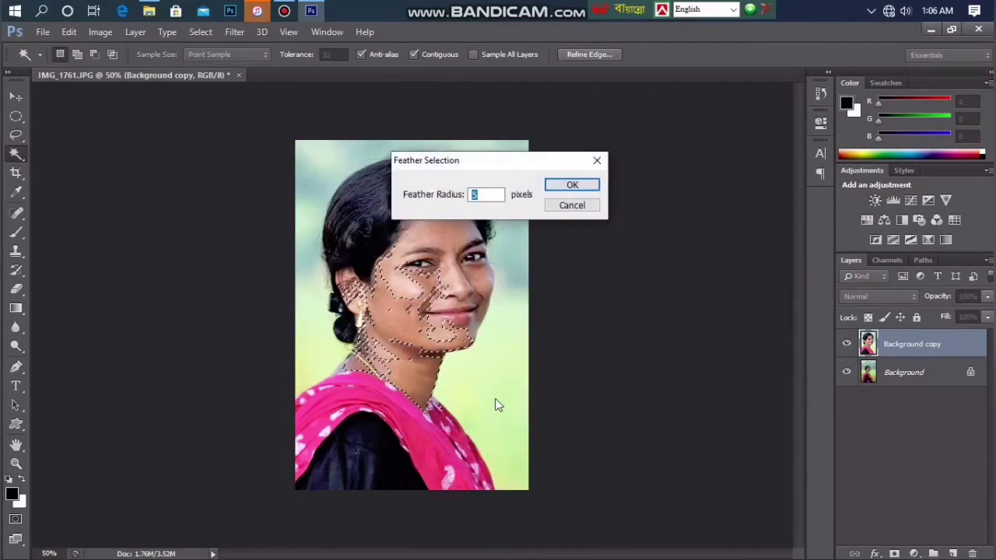
text(15)
key(Return)
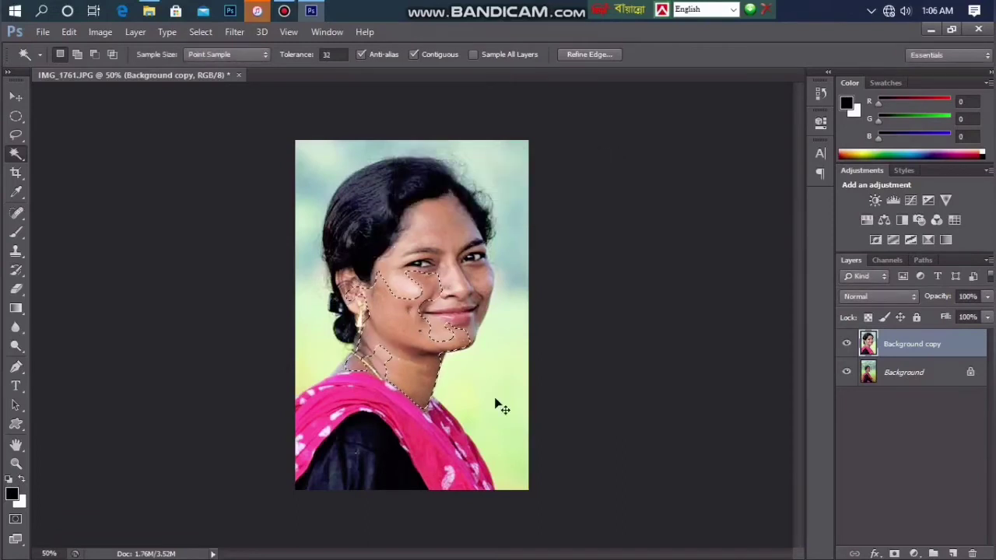
- Set up the Brush tool with 20% opacity, 20% flow and an 80-pixel size
click(24, 224)
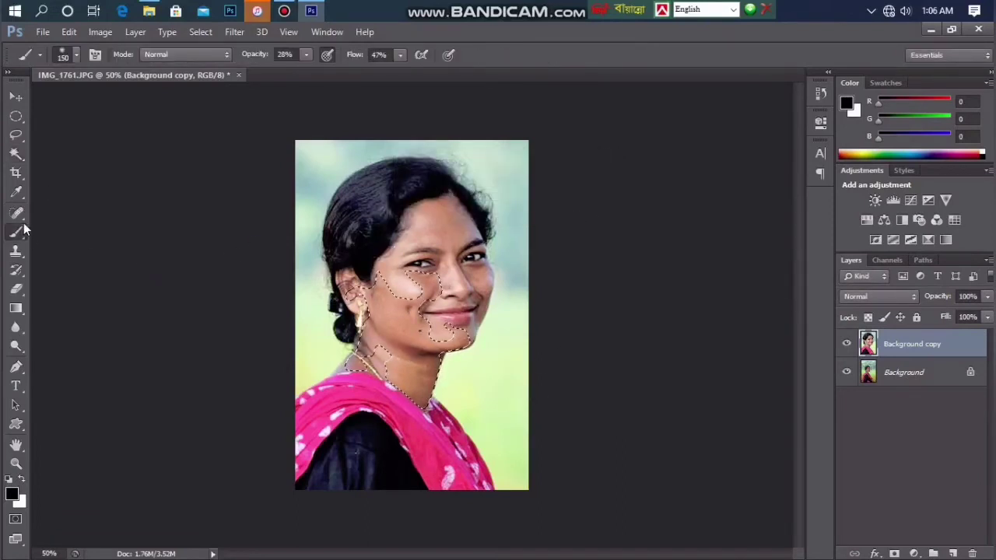
click(381, 54)
text(20)
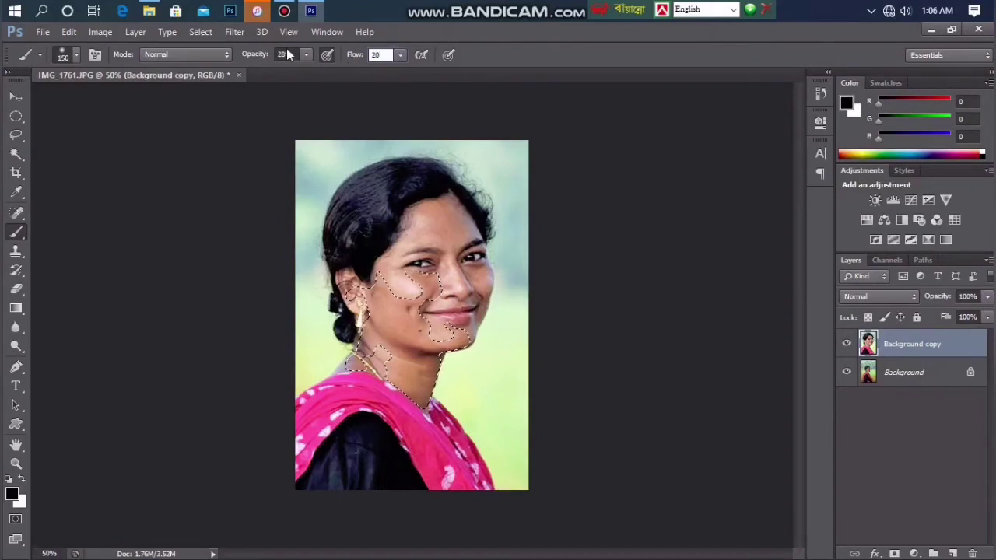
click(284, 55)
text(20)
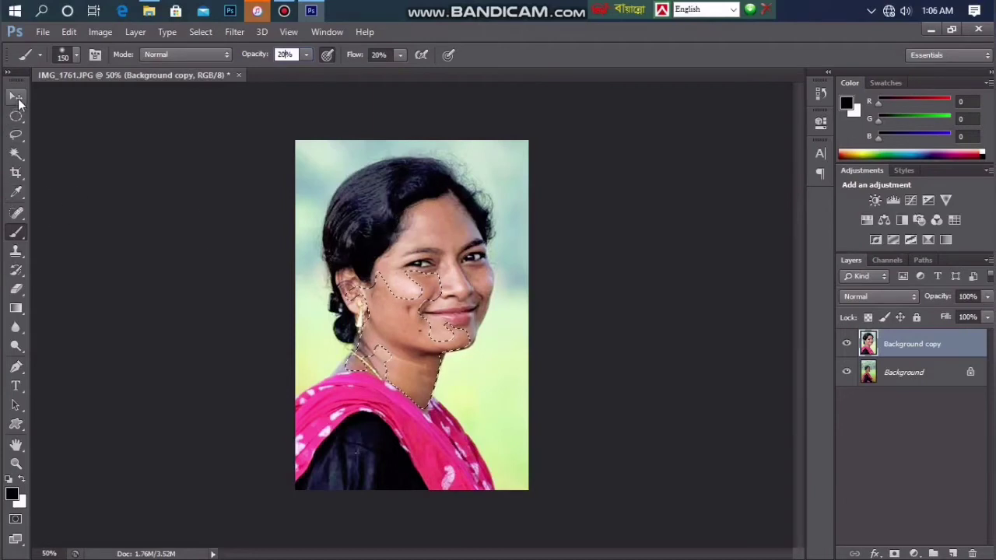
click(19, 102)
click(18, 235)
key(bracketleft)
key(bracketleft)
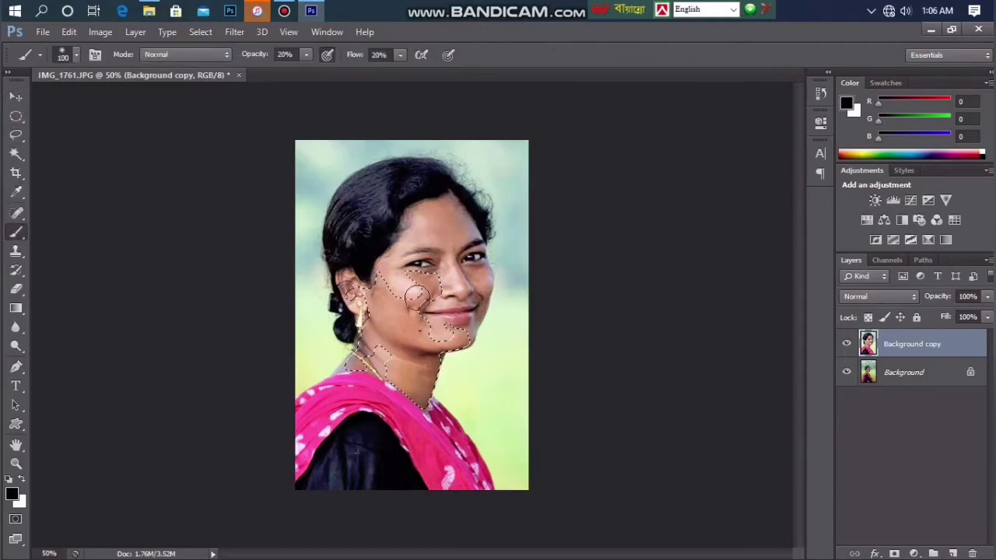
key(bracketleft)
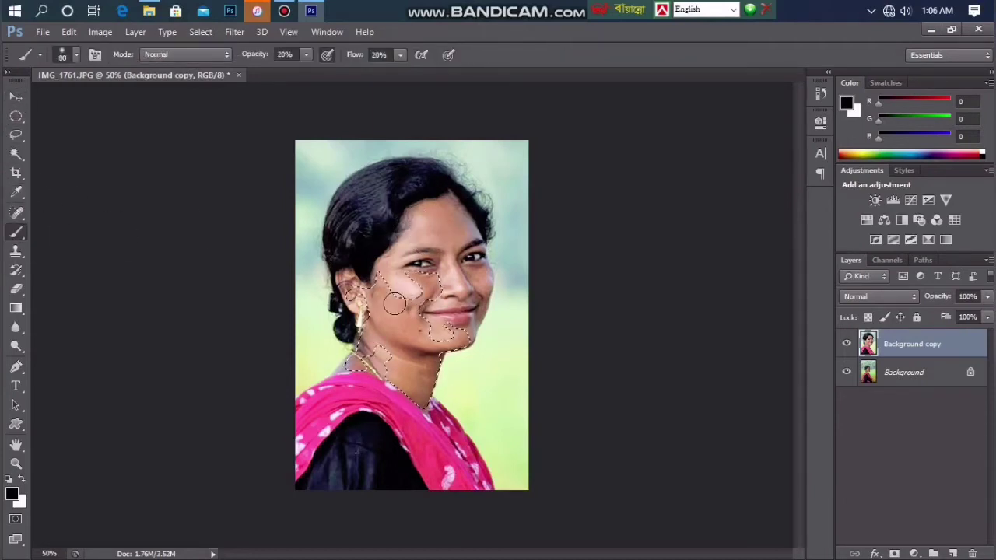
- Brush sampled skin tones over the face and neck, clear the selection, and sample the hair's dark colour
alt+click(389, 302)
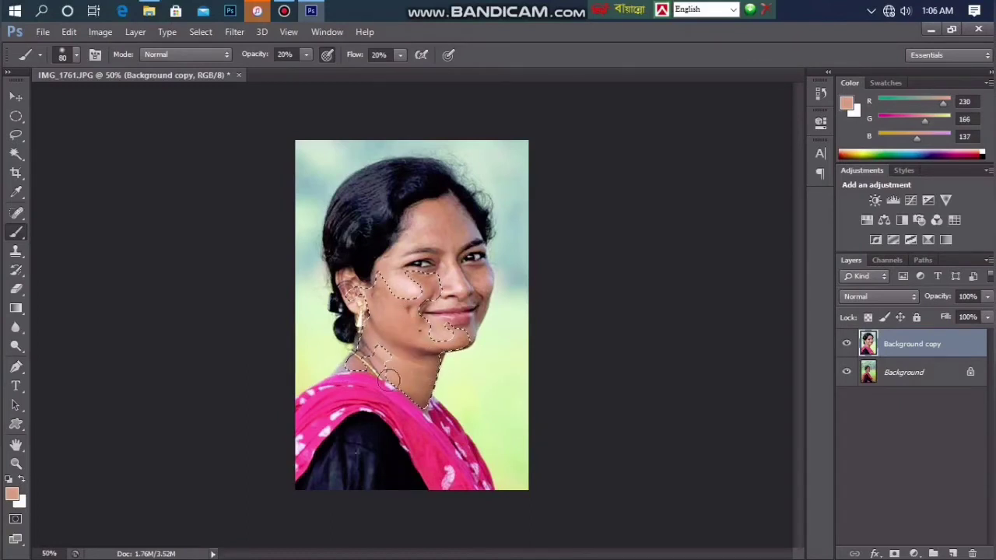
key(ctrl+d)
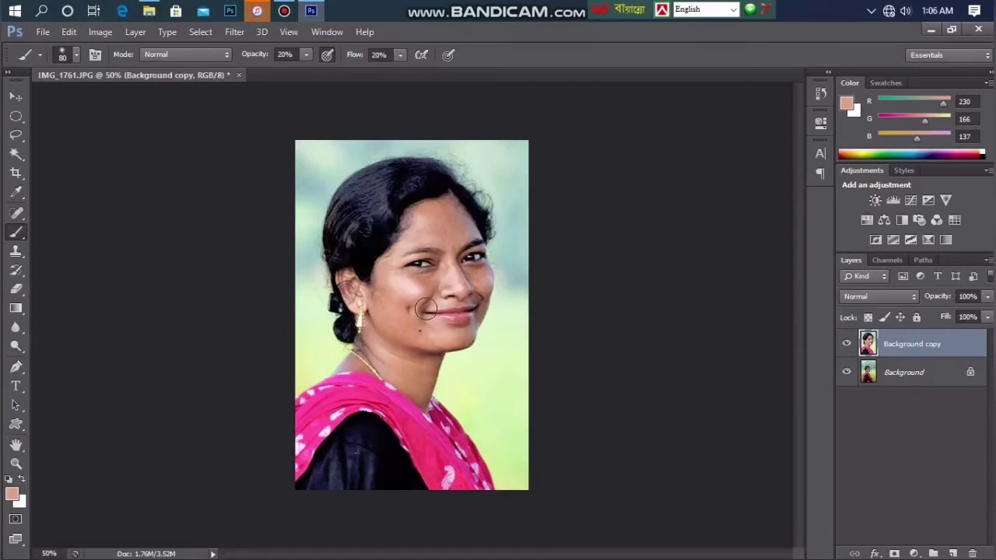
alt+click(395, 314)
alt+click(430, 232)
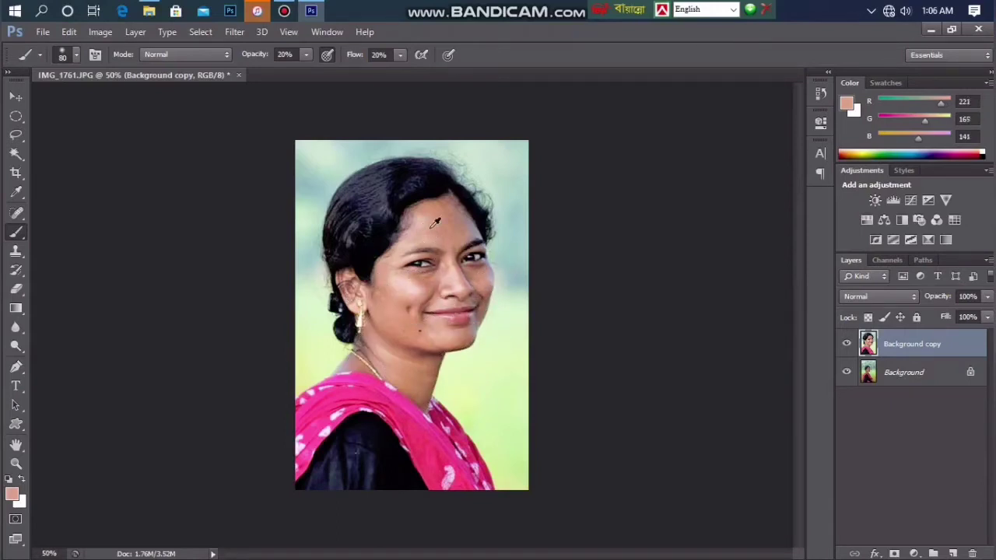
alt+click(398, 294)
alt+click(402, 284)
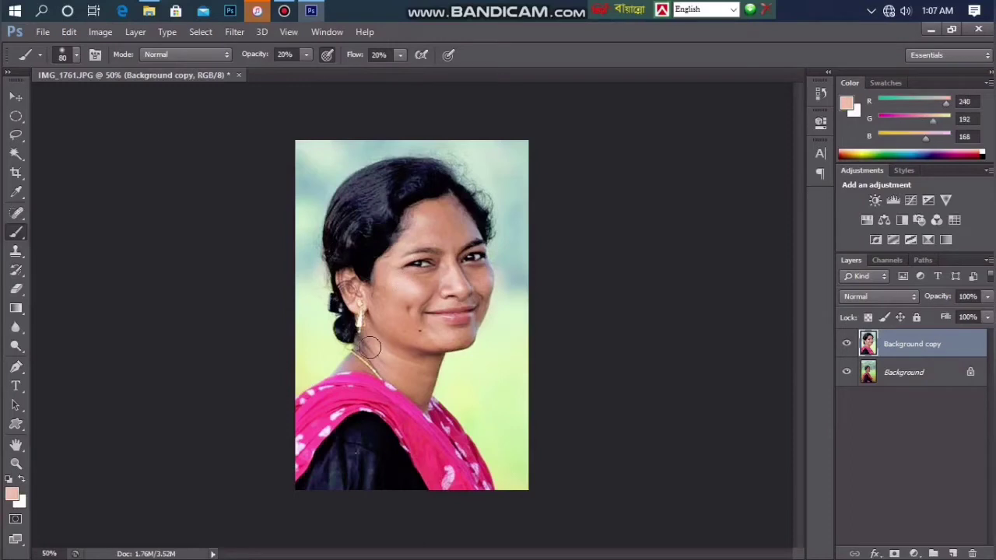
alt+click(360, 231)
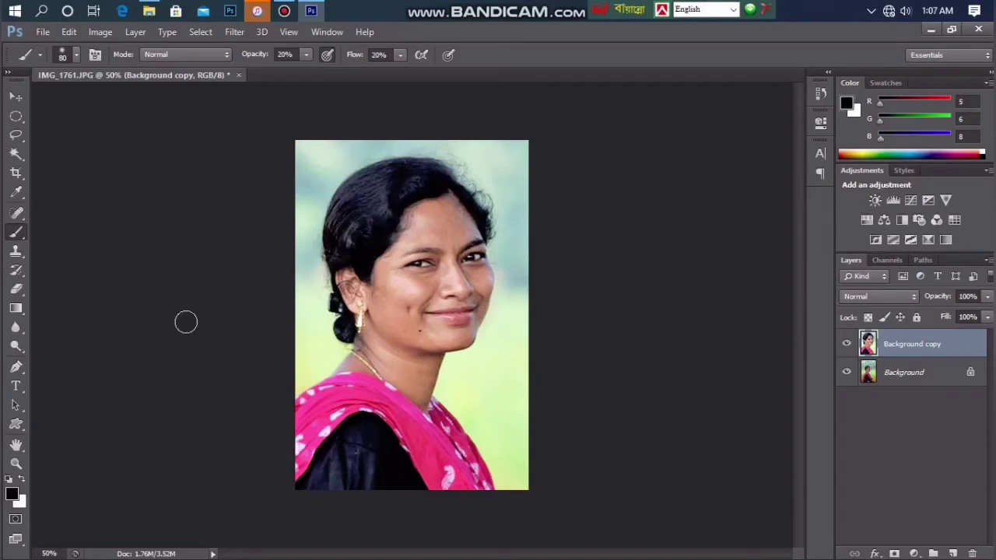
- Select the upper part of the woman's hair with the Magic Wand and feather the selection
key(ctrl+space)
ctrl+click(426, 296)
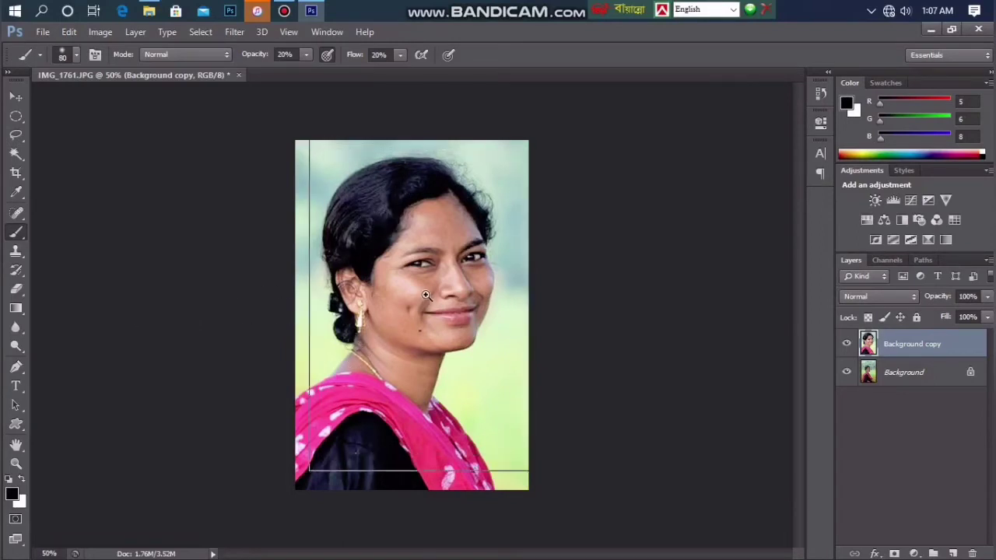
click(426, 295)
scroll(470, 299, up, 1)
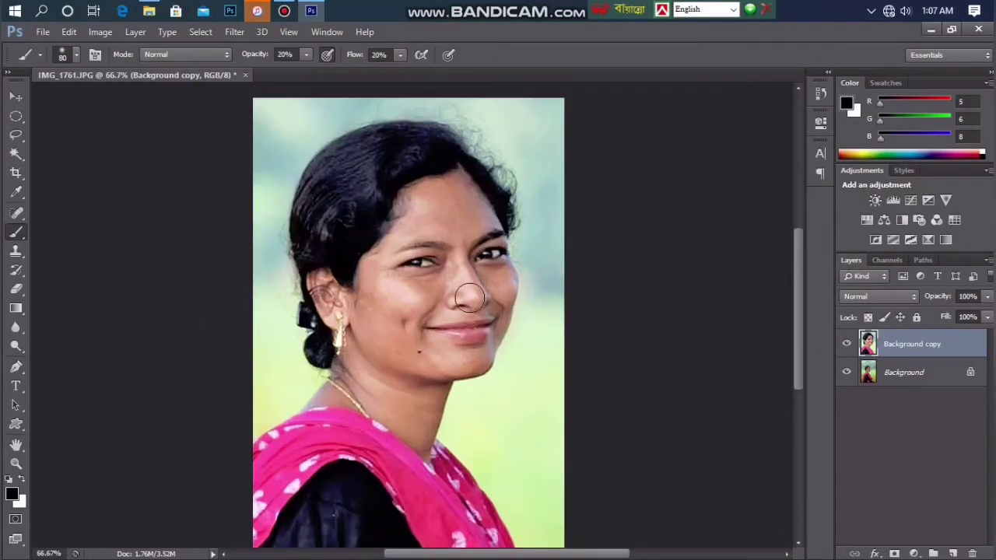
key(v)
scroll(471, 305, up, 2)
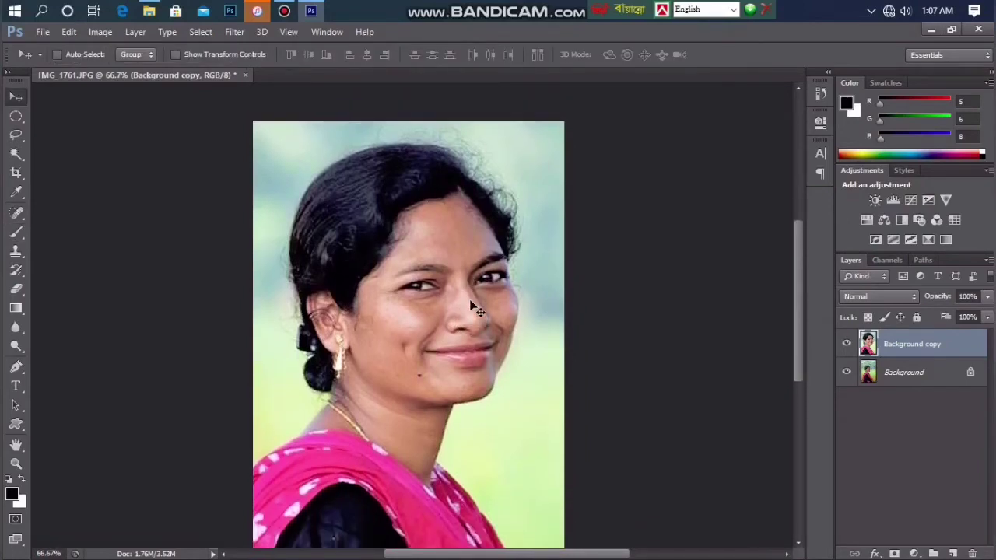
key(w)
click(346, 182)
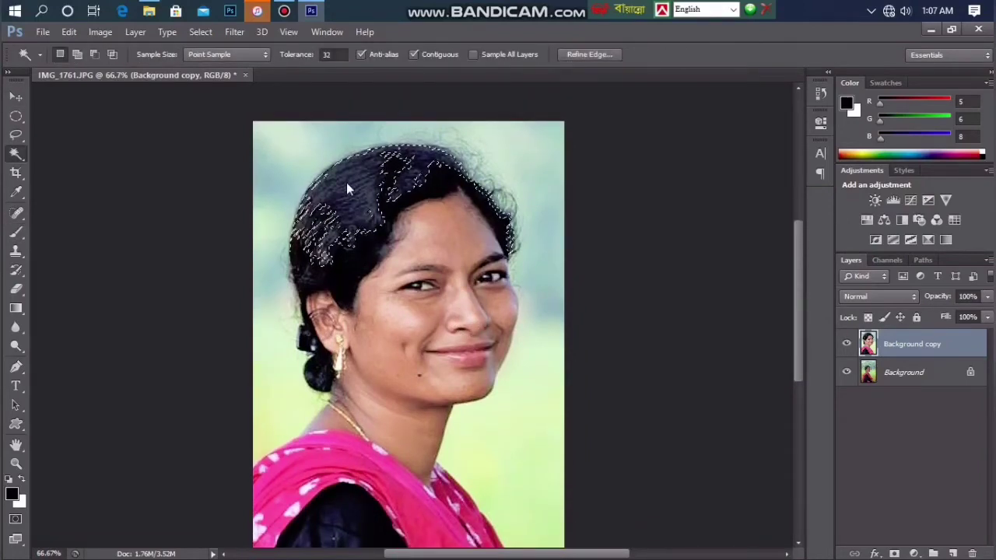
right_click(377, 196)
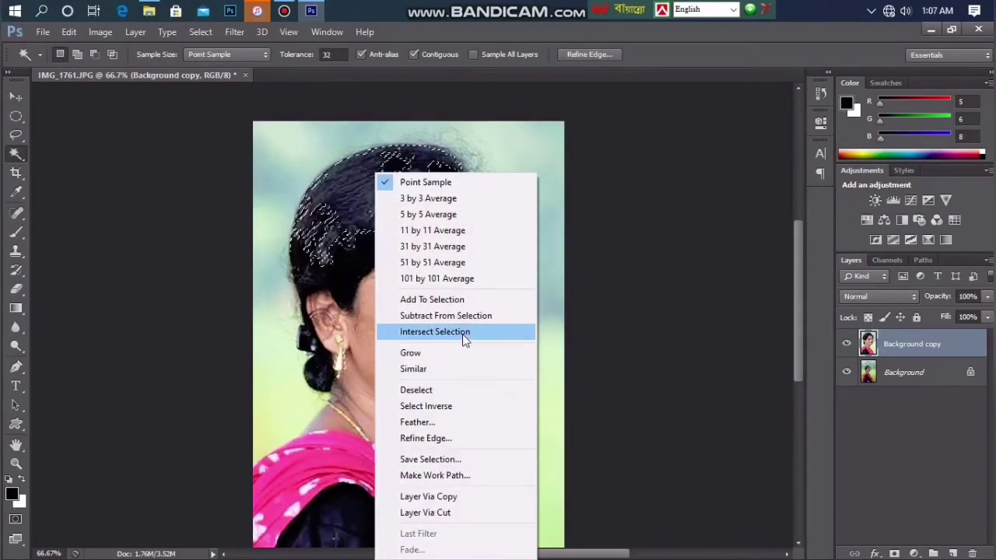
click(477, 427)
key(Return)
- Darken the selected hair with an RGB Curves point at input 147 and output 100, and deselect it
key(ctrl+m)
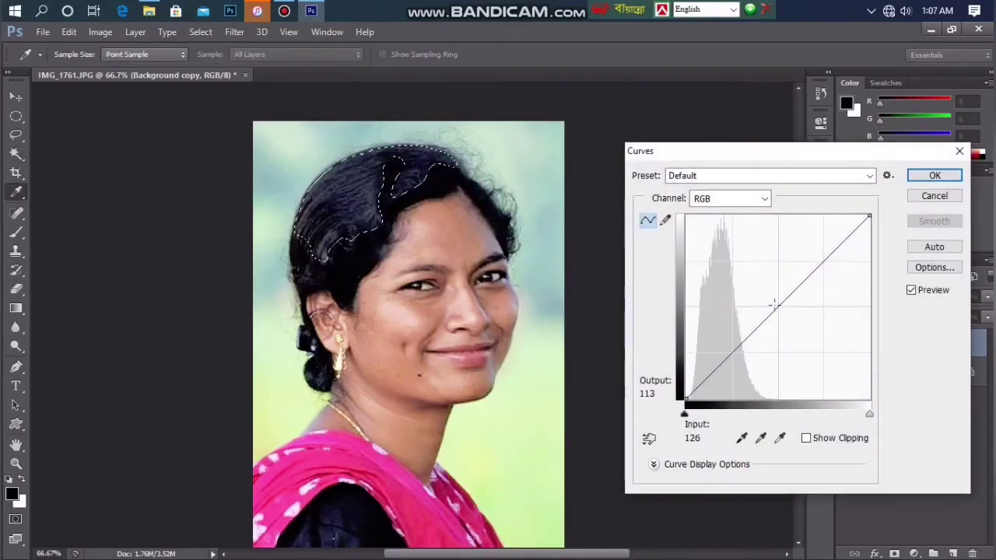
drag(781, 305, 793, 328)
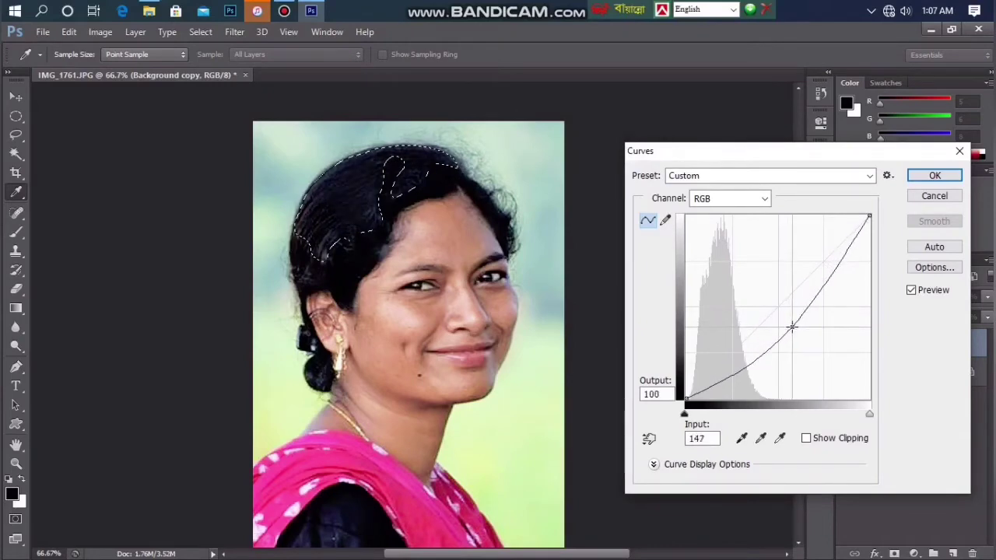
key(Return)
key(ctrl+d)
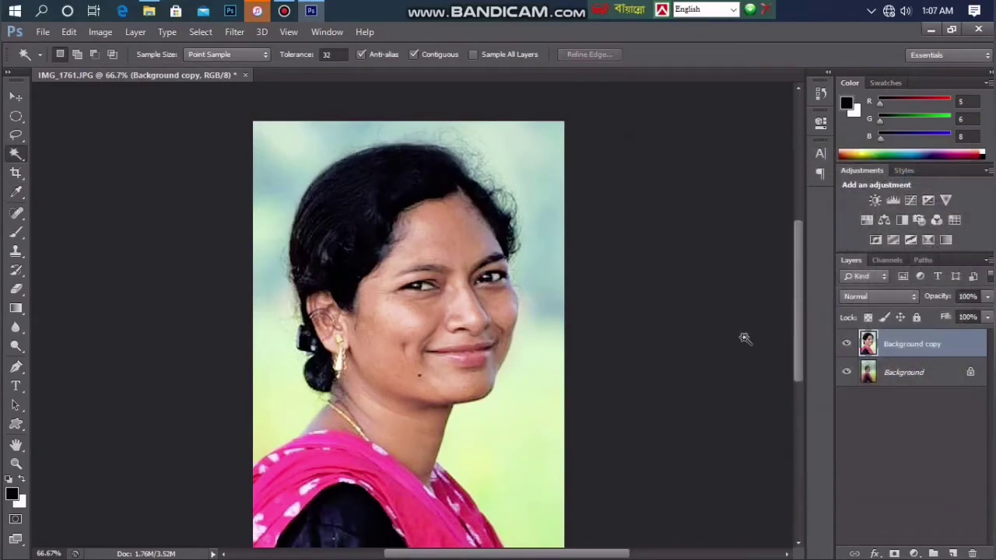
- Warm the whole layer with Color Balance, setting the midtones to Cyan–Red +12 and Yellow–Blue -7
alt+click(532, 290)
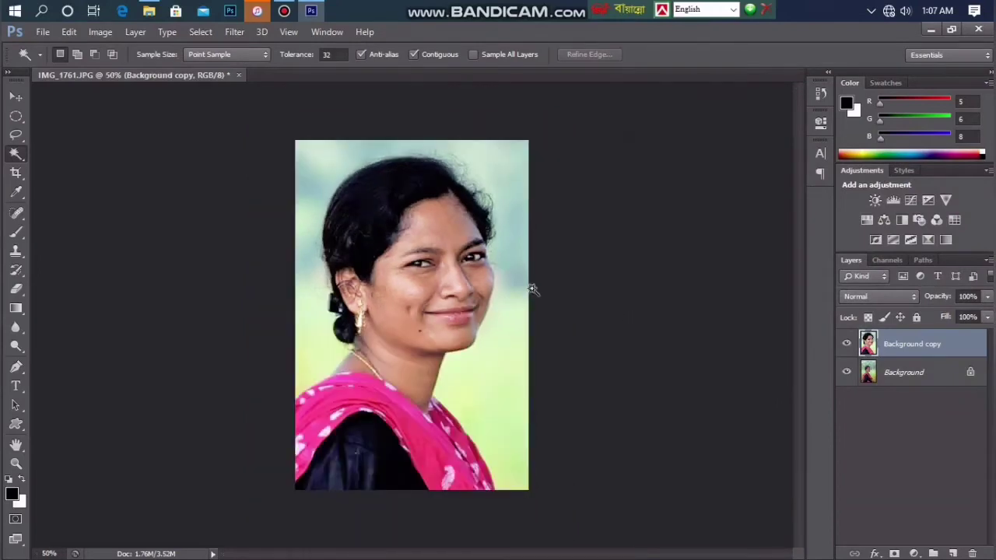
key(ctrl+b)
drag(689, 170, 697, 168)
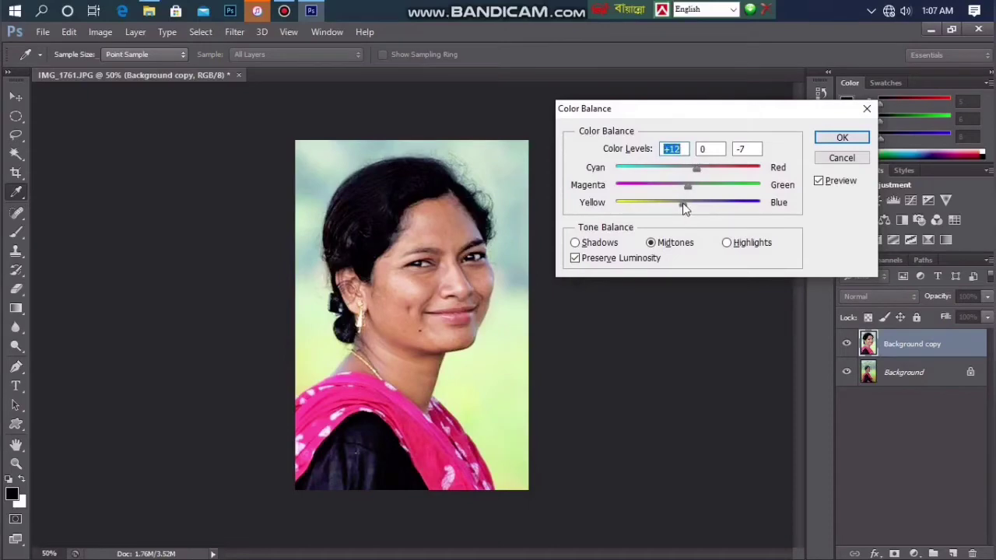
key(Return)
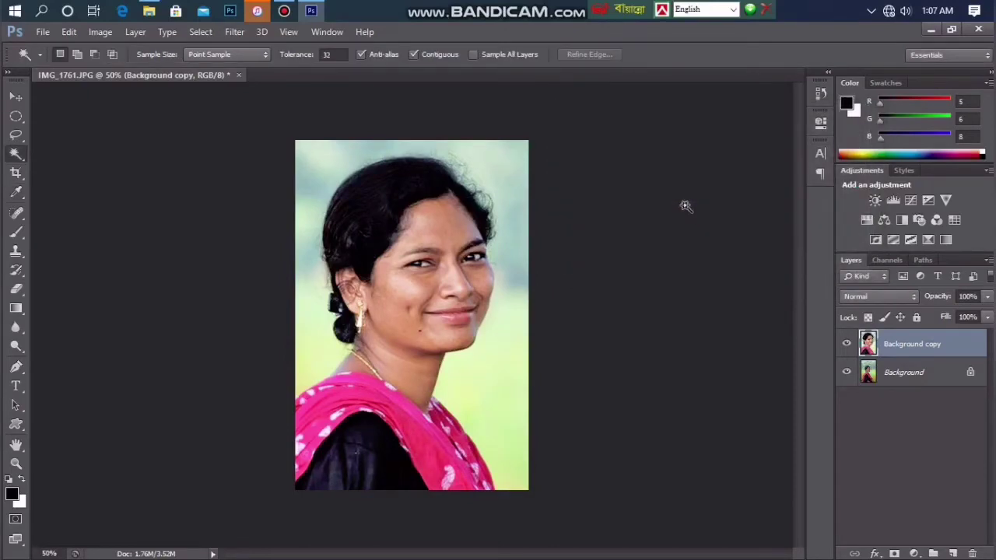
- Brighten the whole layer with an RGB Curves point at input 103 and output 115
key(ctrl+m)
drag(756, 315, 759, 315)
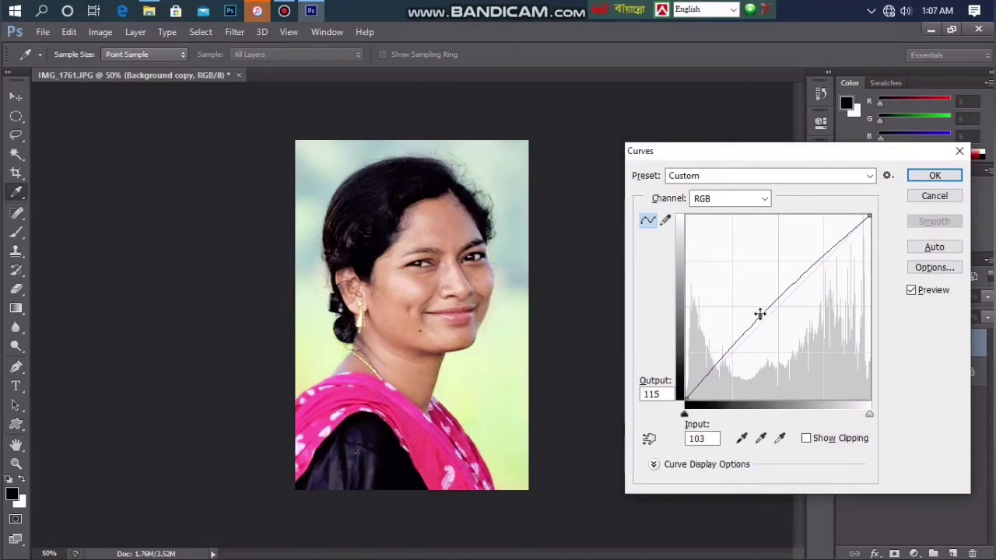
key(Return)
- Smooth the cheek skin using a size 45 Brush at 20% opacity and flow with skin tones sampled from the cheek
key(w)
key(ctrl+plus)
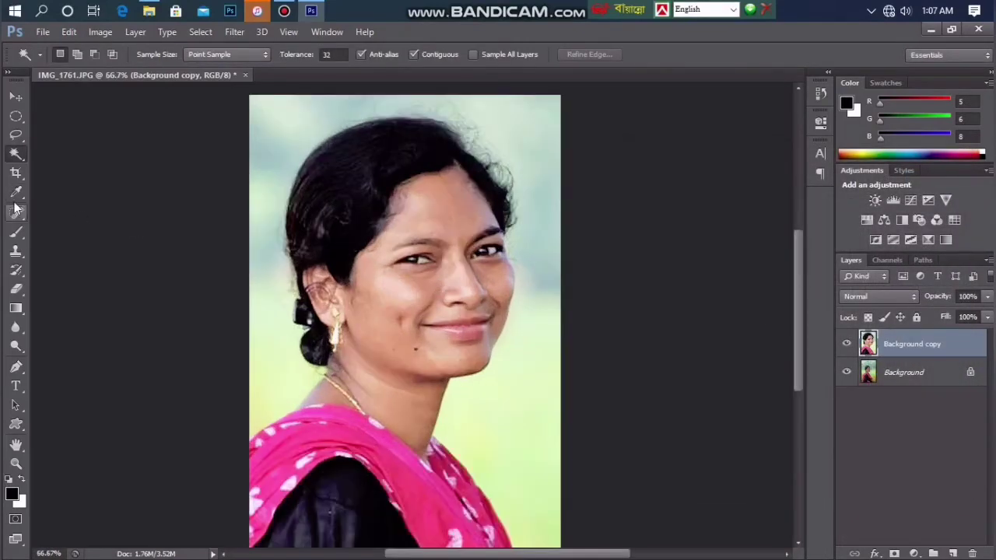
click(17, 232)
scroll(159, 246, up, 11)
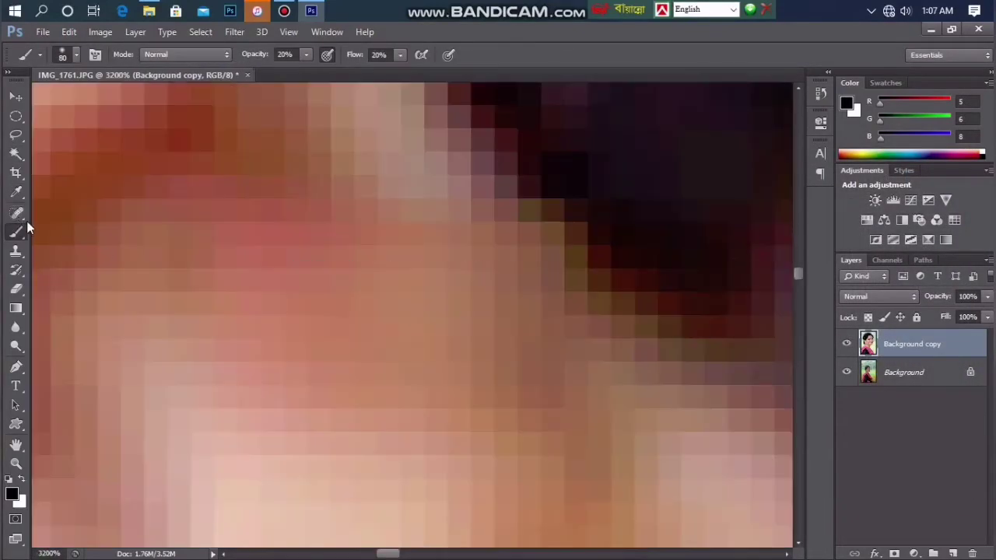
scroll(327, 255, down, 4)
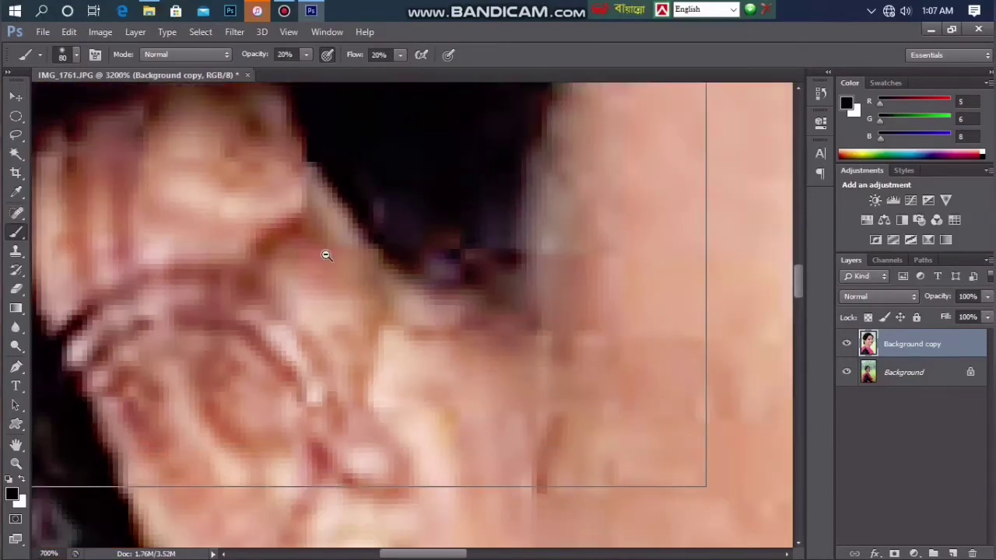
ctrl+alt+click(326, 255)
ctrl+alt+click(326, 255)
ctrl+alt+click(326, 255)
ctrl+alt+click(326, 255)
ctrl+alt+click(326, 255)
ctrl+alt+click(327, 255)
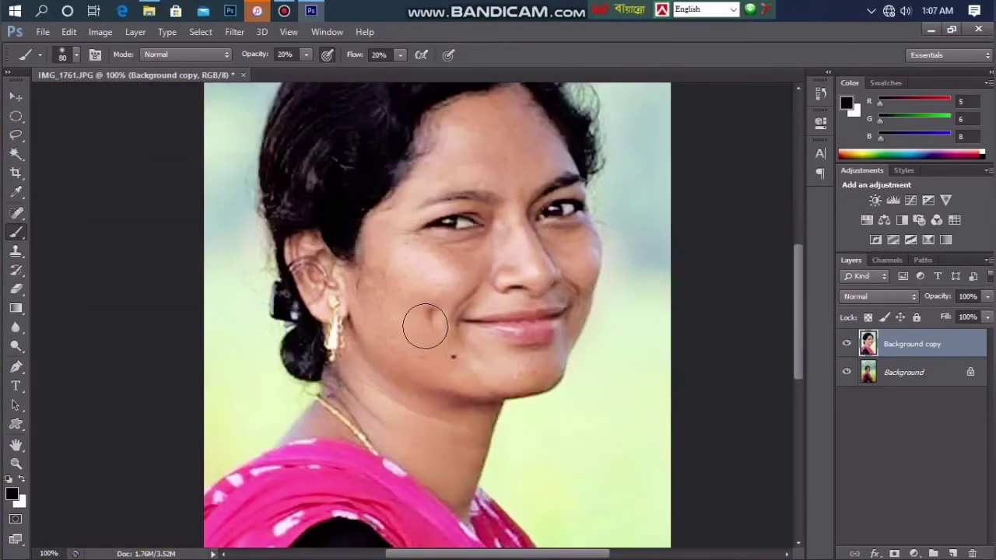
ctrl+click(428, 302)
drag(417, 331, 385, 359)
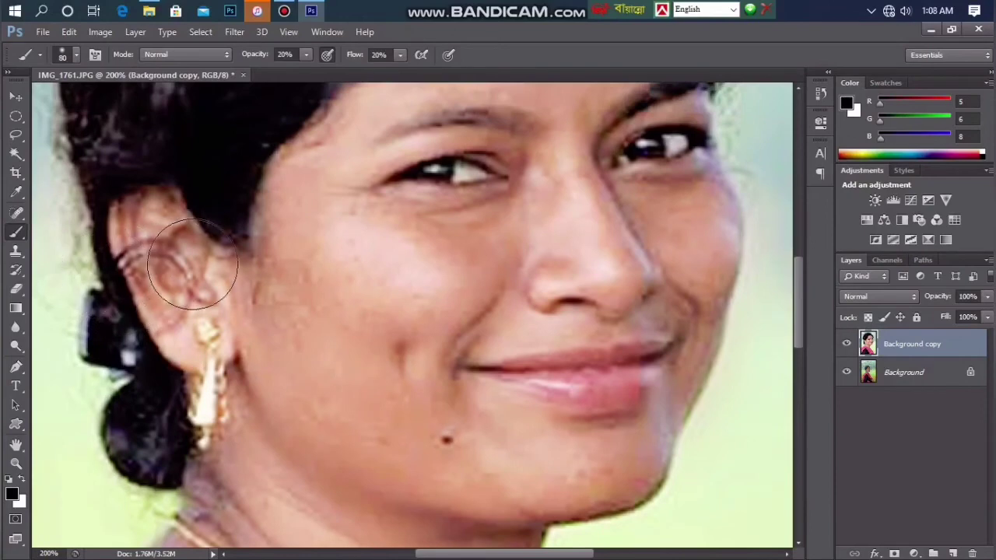
key(bracketleft)
key(bracketleft)
key(bracketleft)
key(bracketleft)
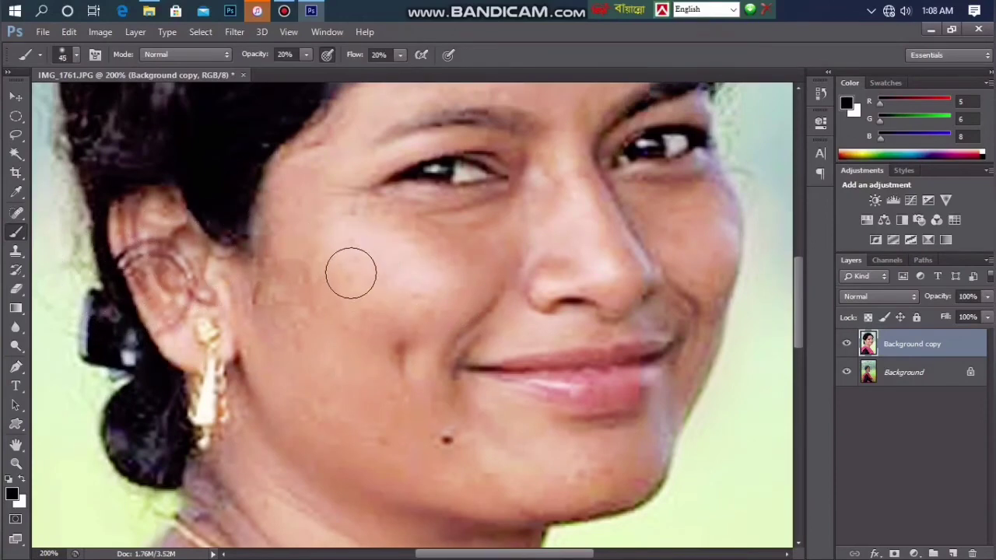
alt+click(348, 270)
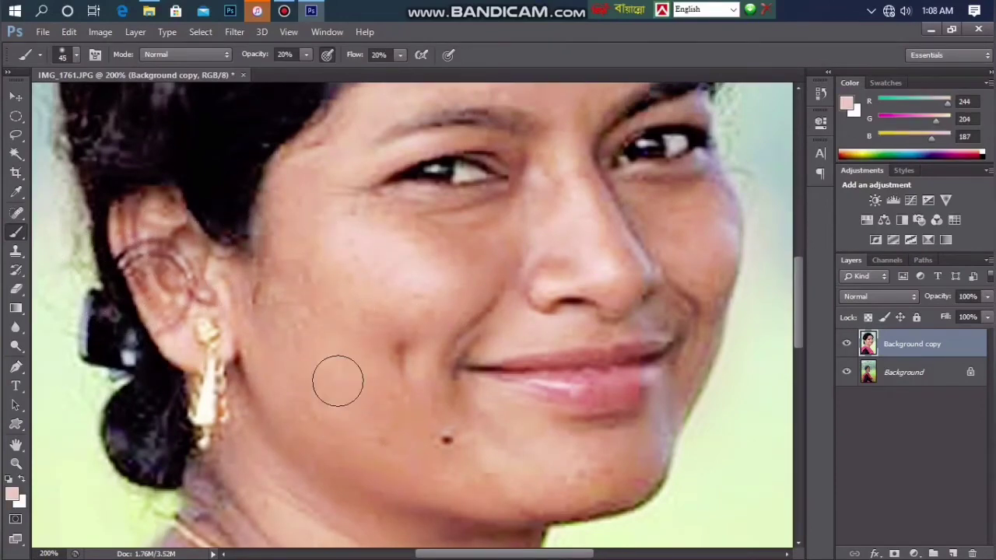
alt+click(368, 351)
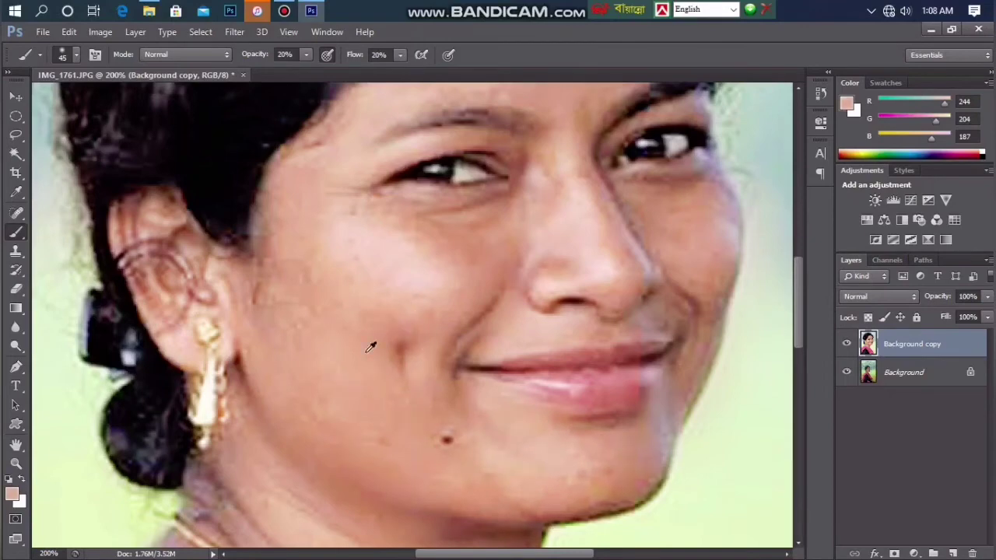
alt+click(367, 351)
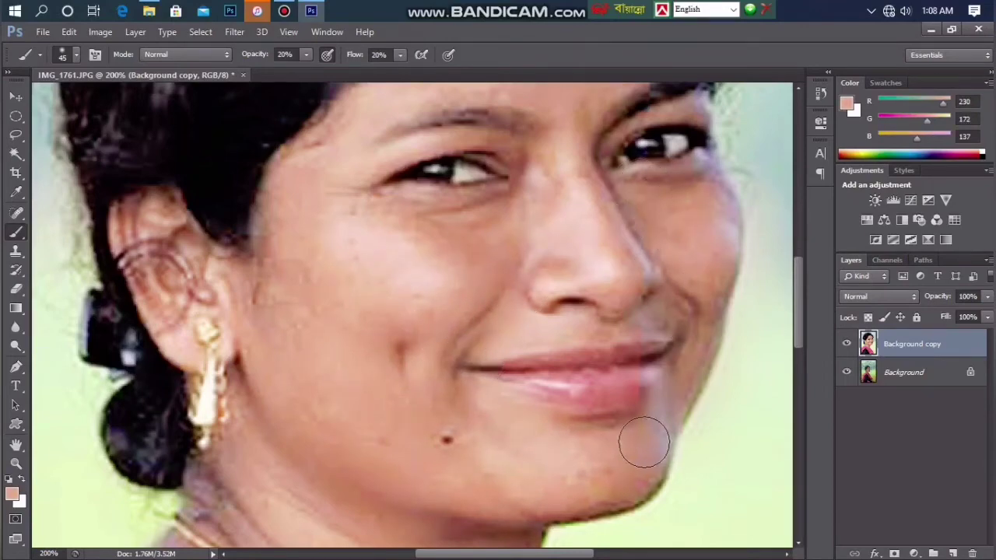
- Remove the dark dimple mark on the cheek beside the mouth with the size 19 Spot Healing Brush
click(16, 212)
click(72, 217)
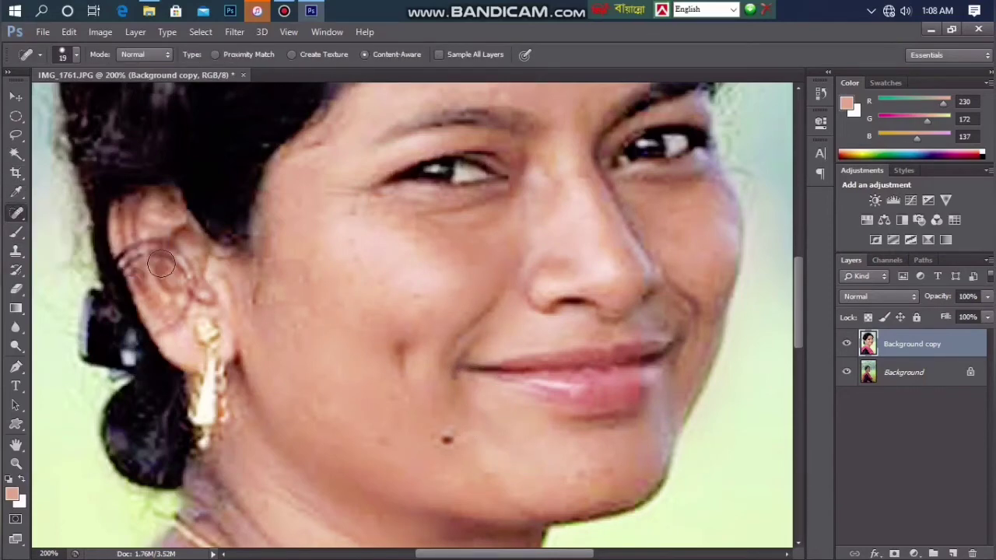
right_click(17, 213)
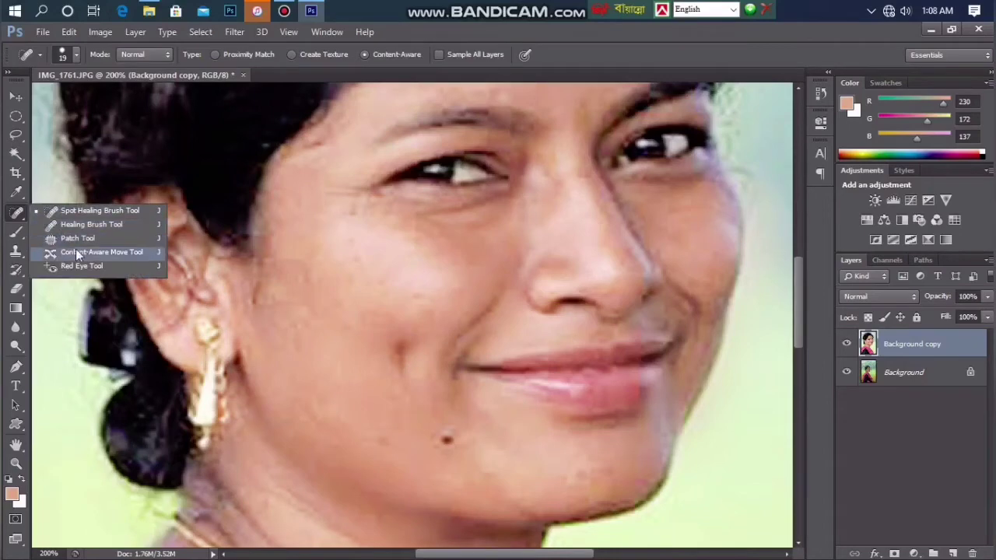
click(82, 210)
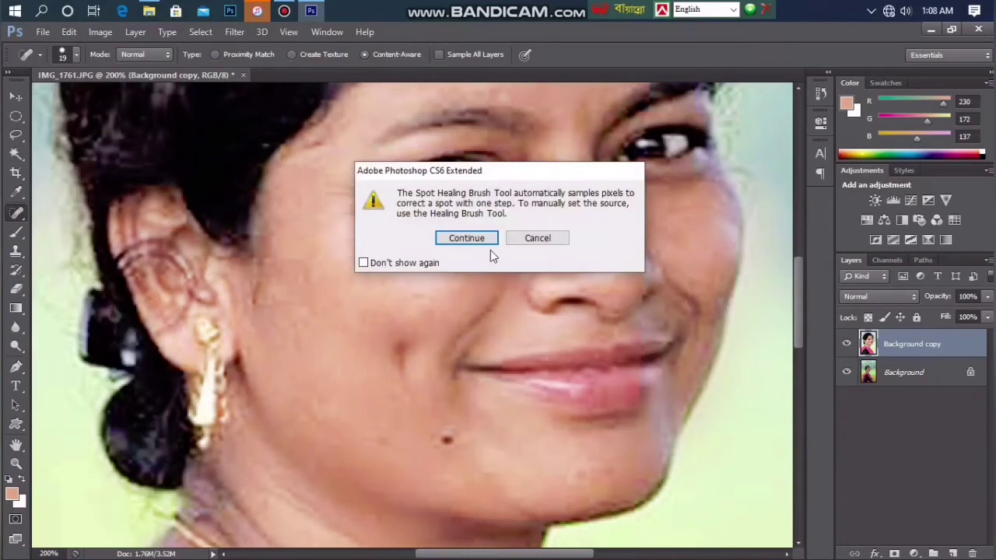
click(471, 237)
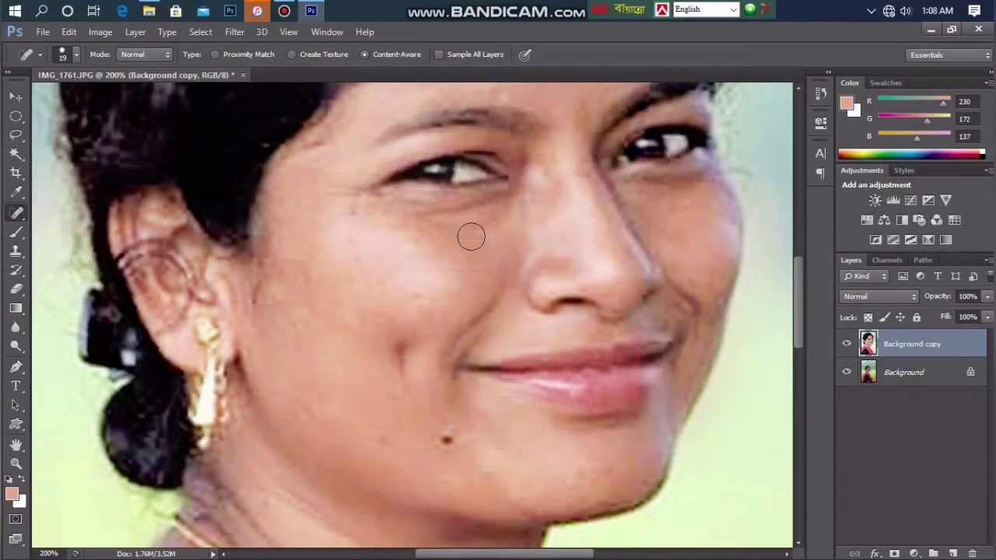
click(373, 348)
click(471, 236)
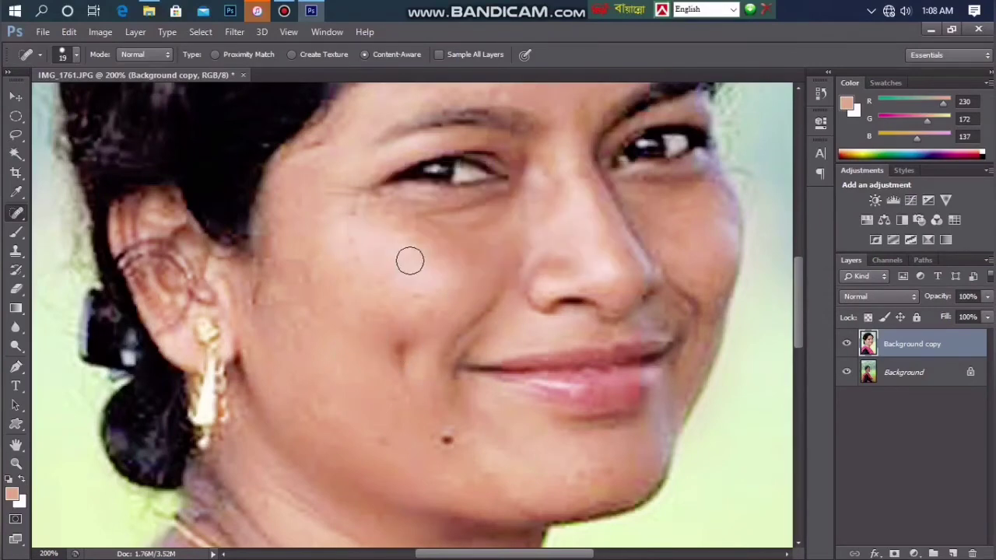
click(362, 333)
click(445, 243)
click(395, 346)
click(401, 362)
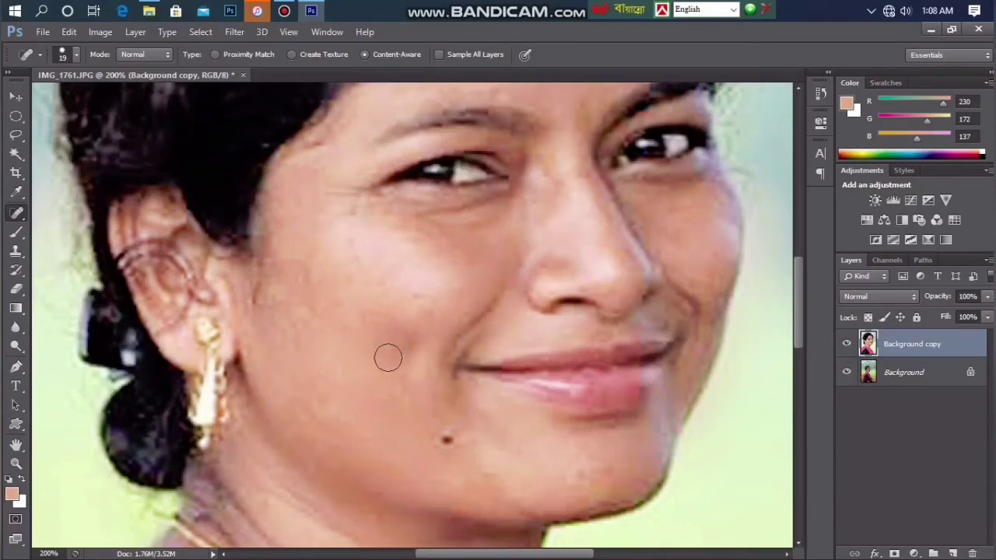
- Heal the small spots on the upper cheek below the eye with the Spot Healing Brush
click(409, 330)
click(431, 293)
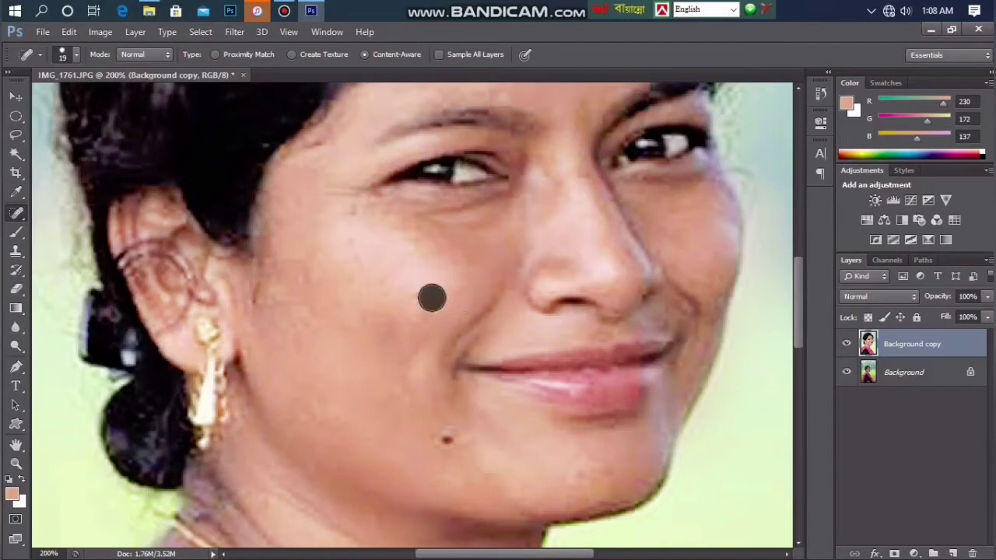
click(360, 284)
click(353, 244)
click(379, 280)
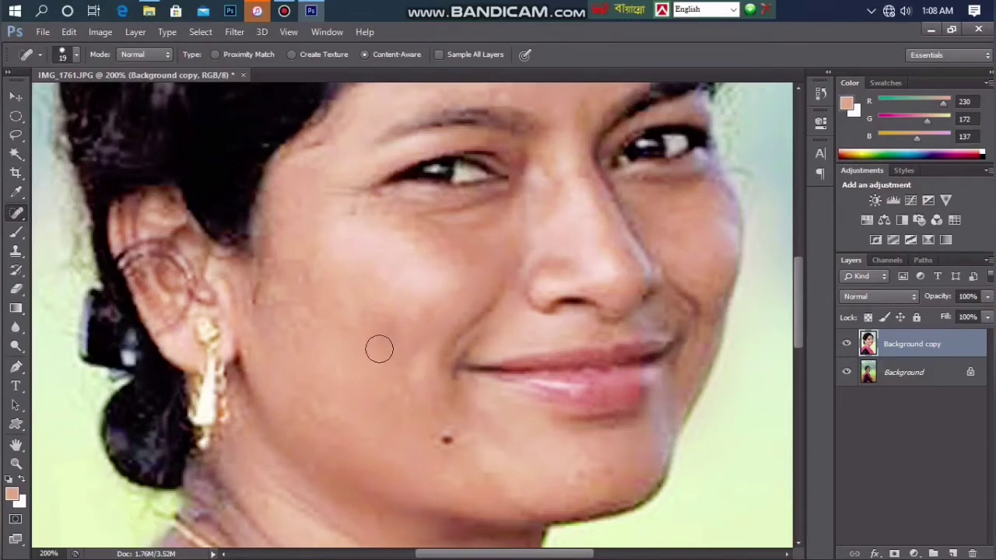
- Heal the blemishes on the cheek near the ear and the uneven skin around the dark mole
drag(336, 330, 320, 330)
click(263, 294)
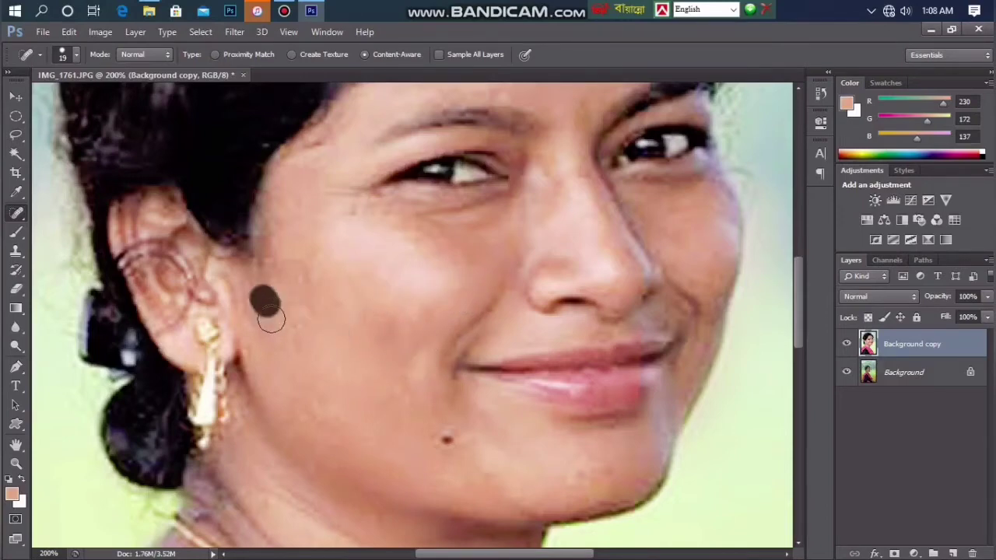
click(295, 263)
click(299, 329)
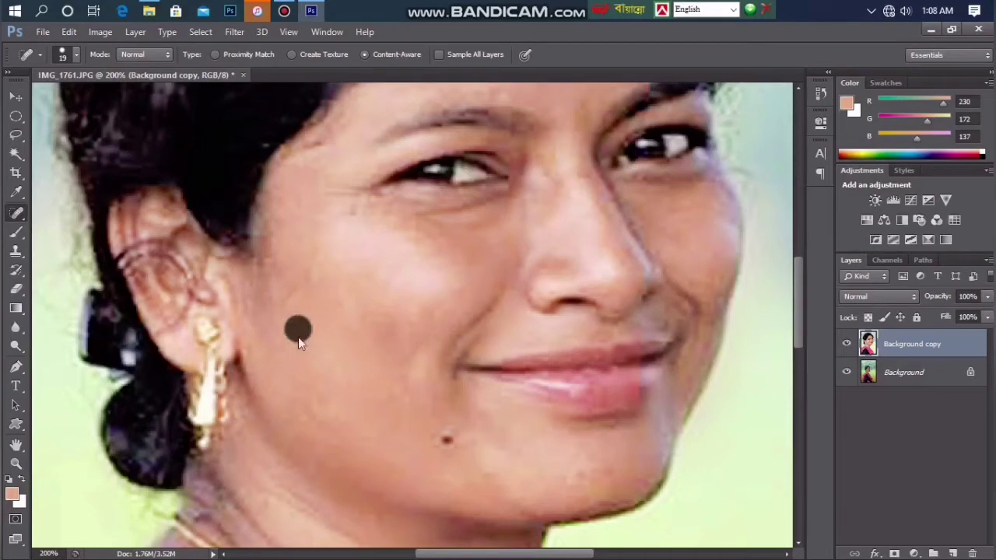
click(390, 327)
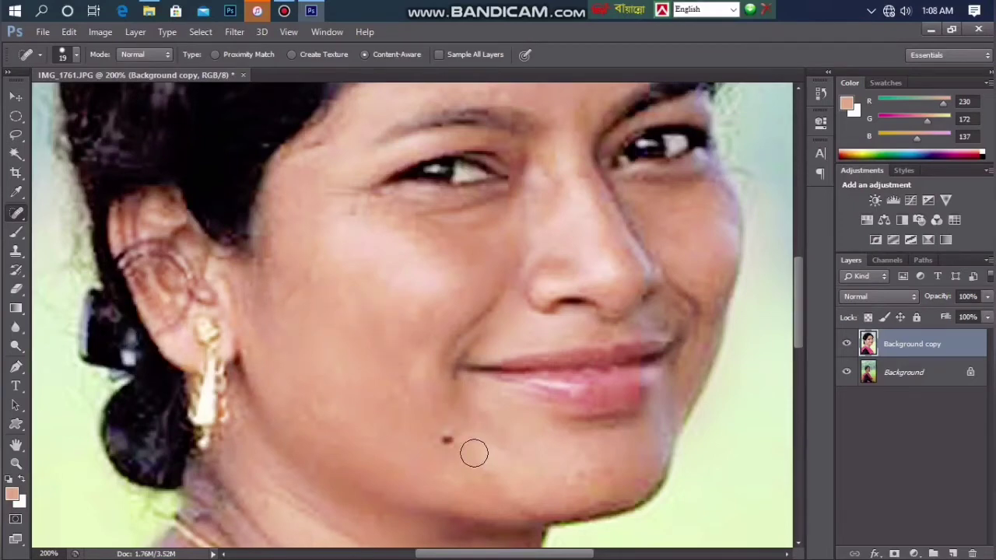
click(458, 418)
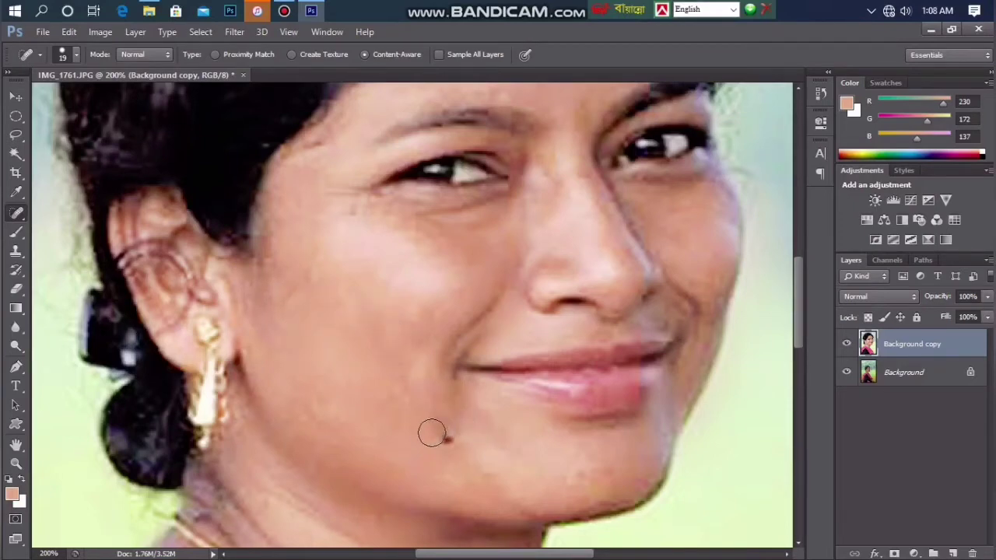
click(431, 444)
click(424, 442)
- Heal the wrinkles and spots at the outer corner of the eye nearer the ear
scroll(649, 412, up, 3)
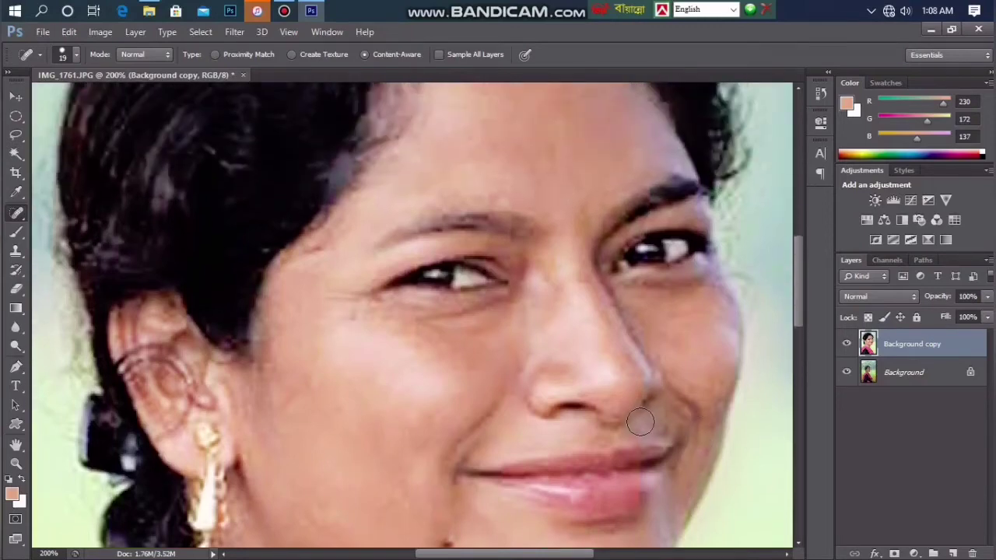
click(347, 324)
click(335, 297)
click(318, 327)
click(347, 298)
- Heal the crease lines under the eye nearer the ear with short Spot Healing strokes
click(434, 324)
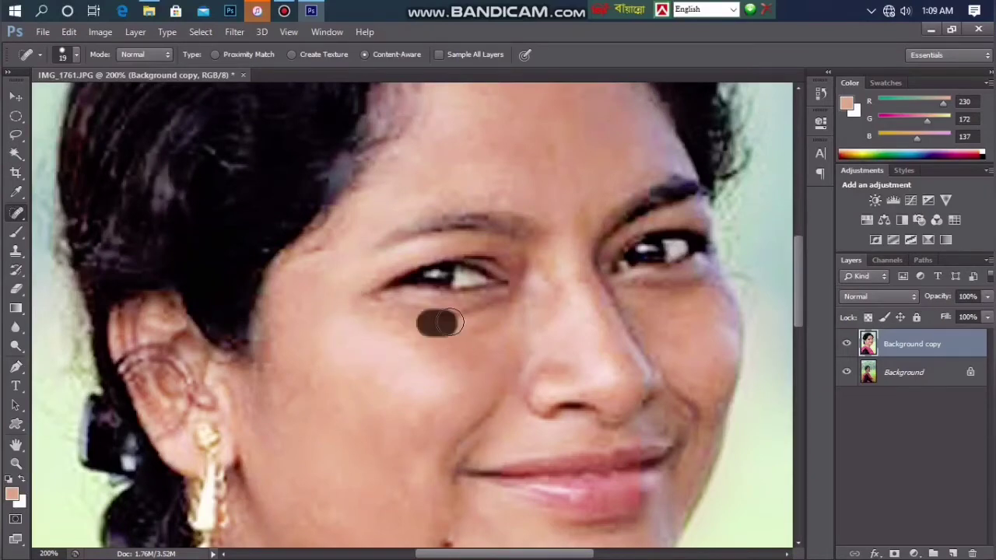
click(464, 319)
click(424, 322)
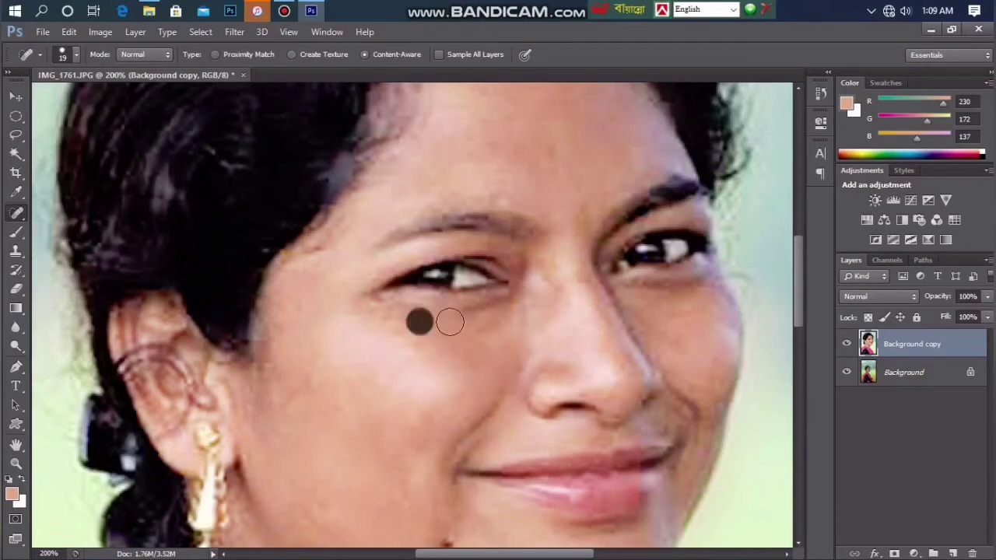
click(481, 322)
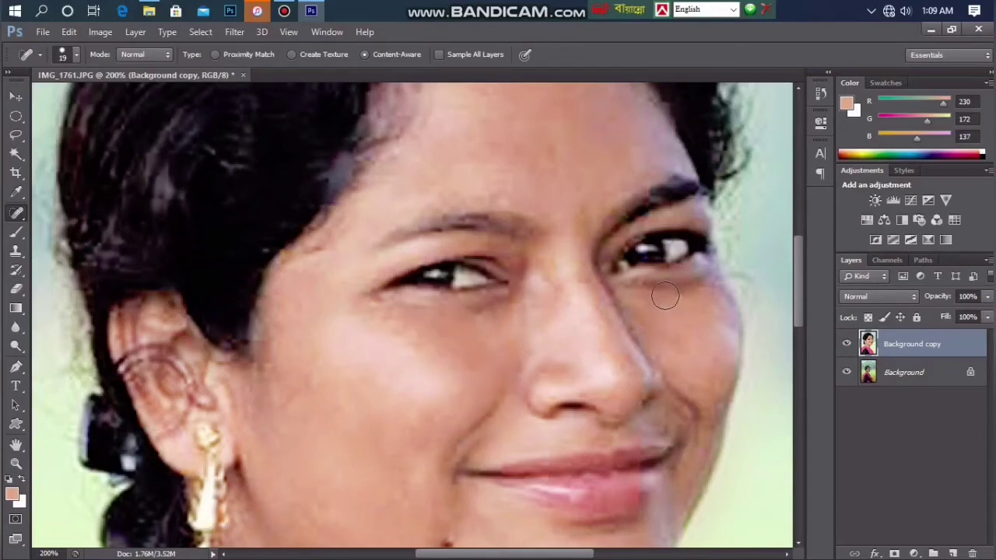
- Heal the lines under the far eye and the uneven patches on the far cheek
mouse_move(650, 297)
mouse_down()
mouse_move(645, 289)
mouse_move(694, 285)
mouse_up()
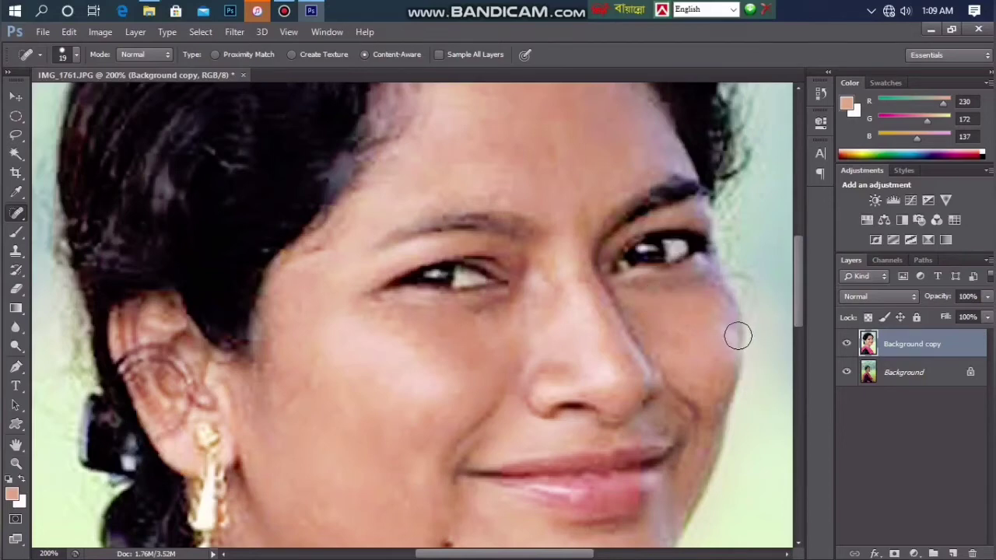
scroll(738, 335, down, 1)
click(709, 327)
click(714, 352)
click(729, 320)
scroll(724, 327, up, 2)
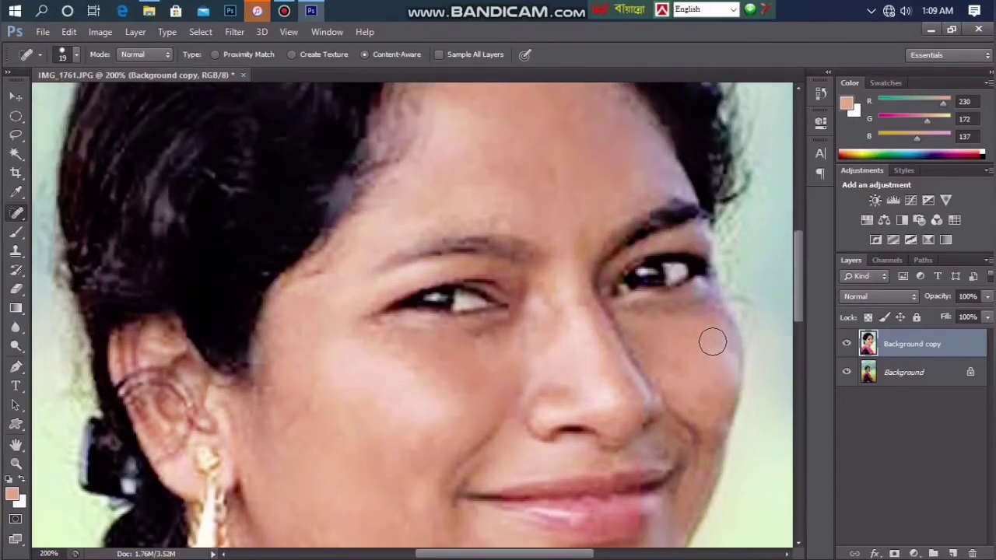
- Remove the dark mole between the mouth and the jaw with the Spot Healing Brush
scroll(713, 341, up, 1)
scroll(550, 225, down, 1)
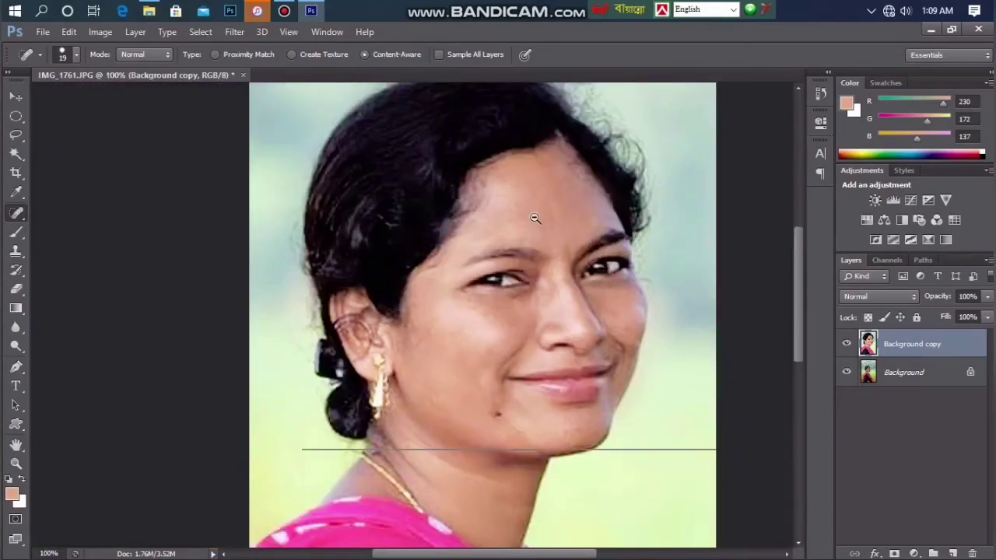
scroll(529, 407, down, 1)
scroll(521, 417, up, 1)
scroll(520, 420, up, 1)
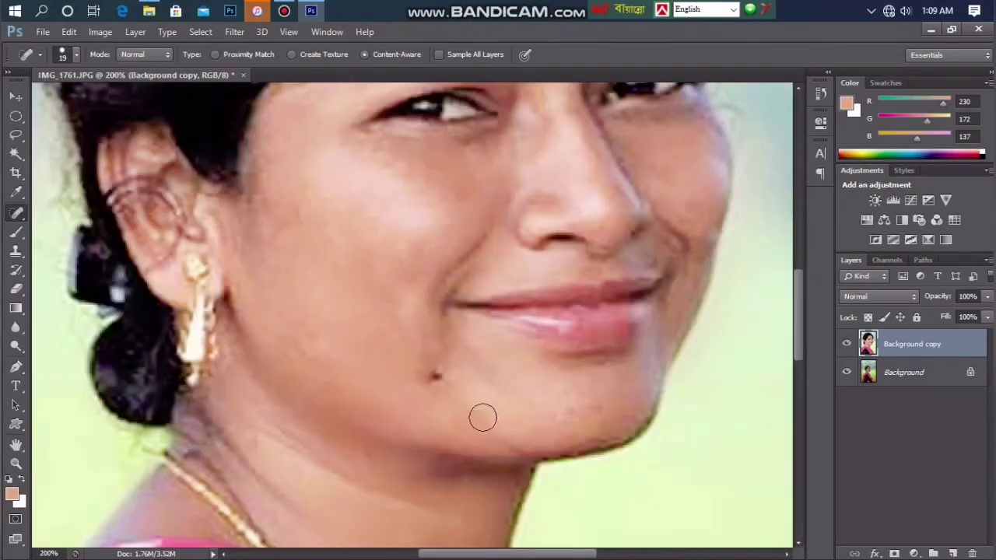
click(407, 374)
click(439, 378)
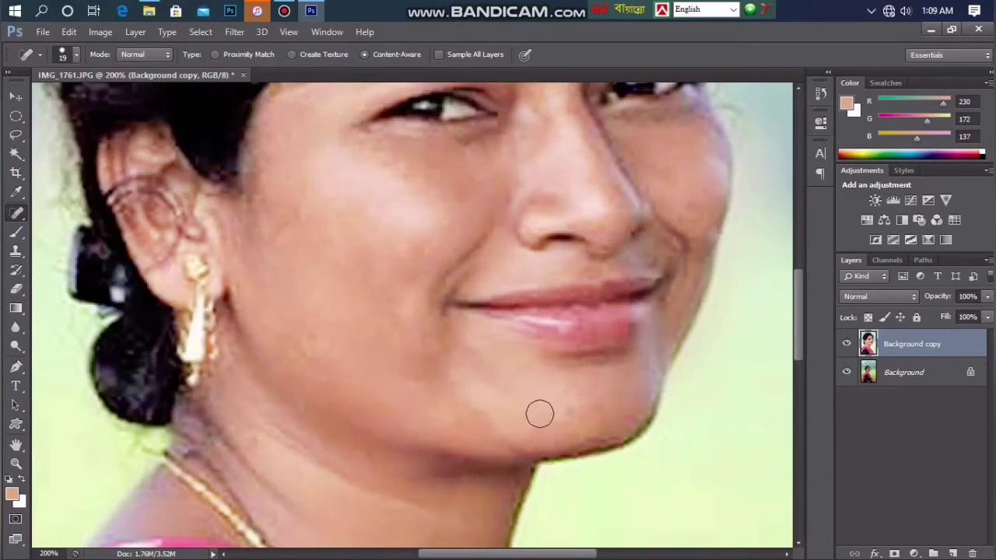
- Even out the facial skin with the size 45 Brush, using tones sampled from the face, and view the whole portrait
scroll(539, 413, up, 1)
click(15, 232)
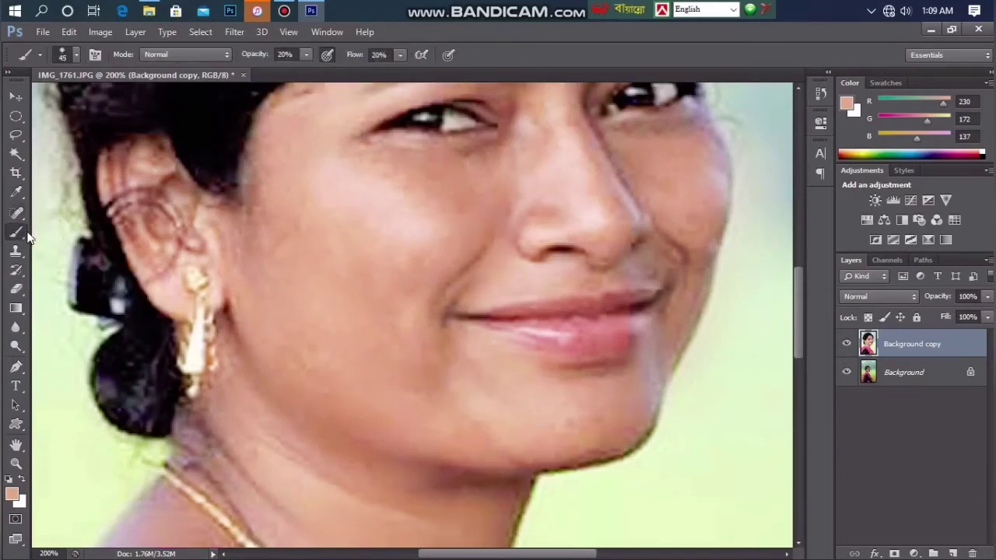
alt+click(336, 313)
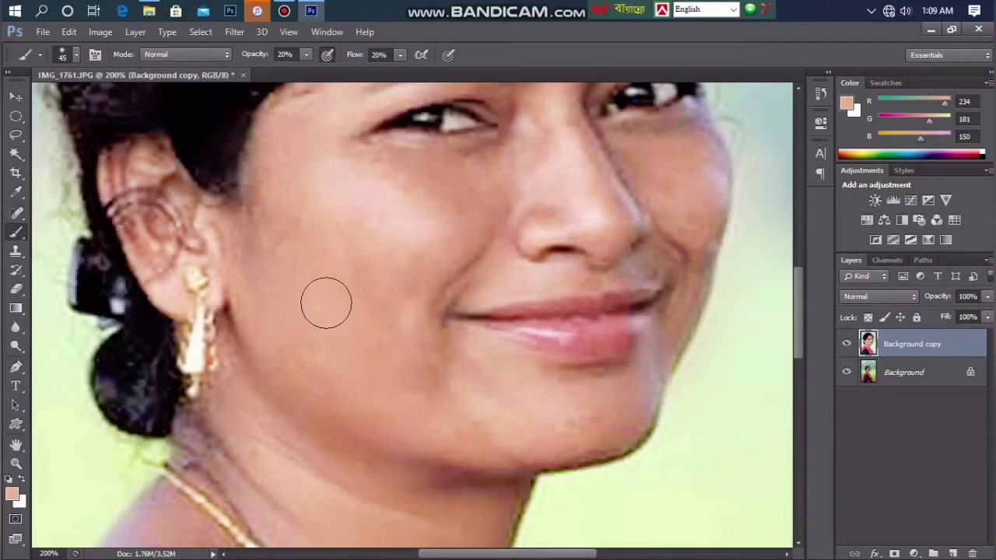
scroll(512, 418, down, 2)
scroll(534, 404, up, 5)
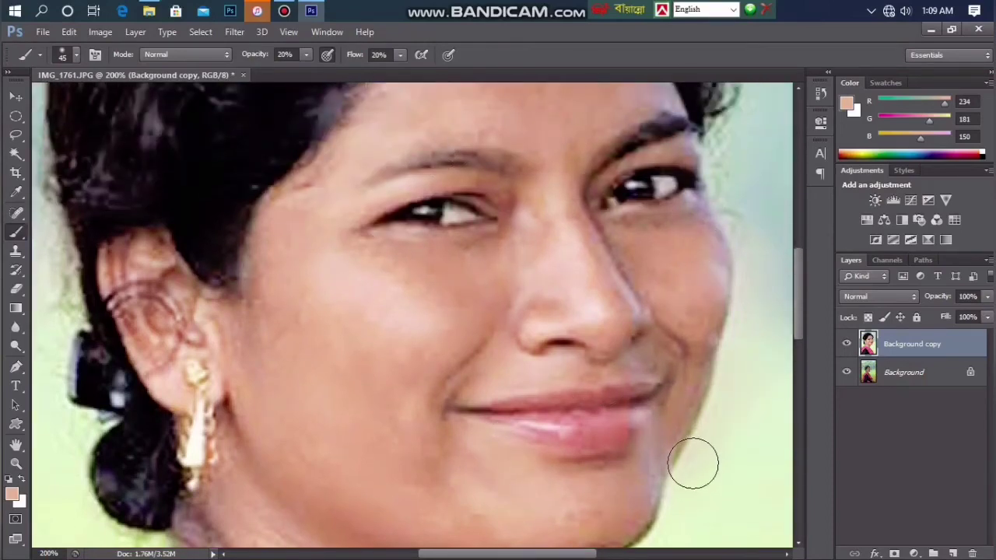
alt+scroll(640, 396, down, 2)
alt+click(560, 363)
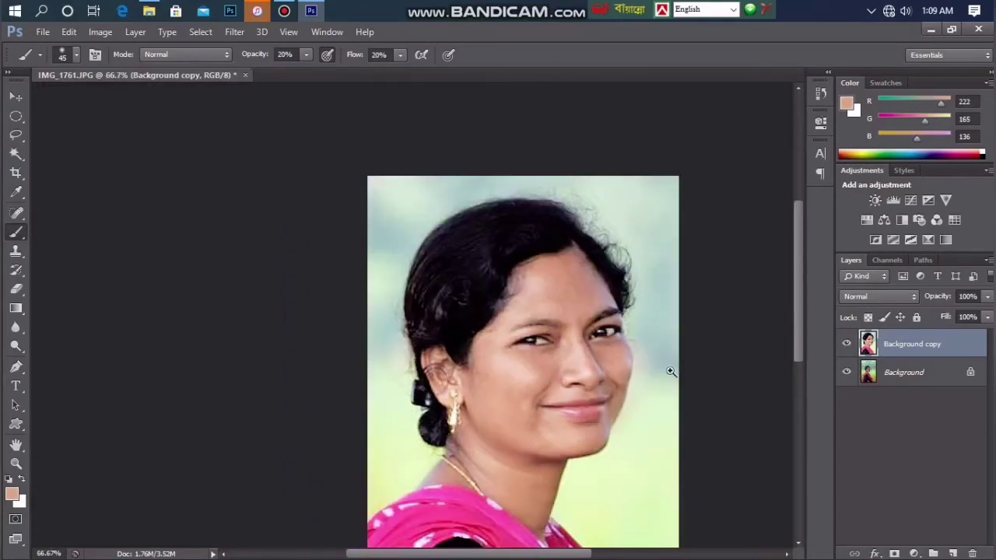
alt+scroll(595, 351, down, 1)
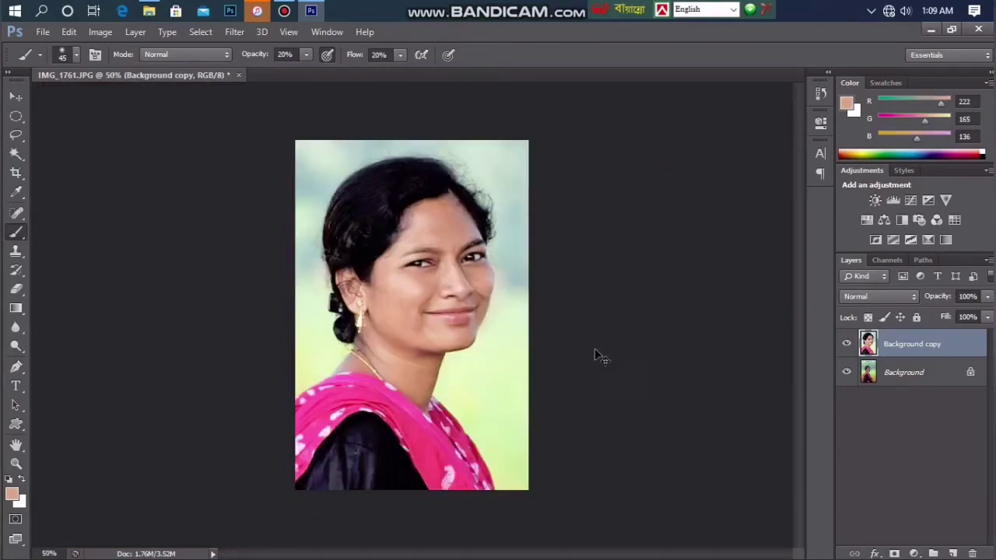
- Raise the portrait's contrast to 15 with the Brightness/Contrast adjustment, leaving brightness at 0
key(alt+i)
key(a)
key(Return)
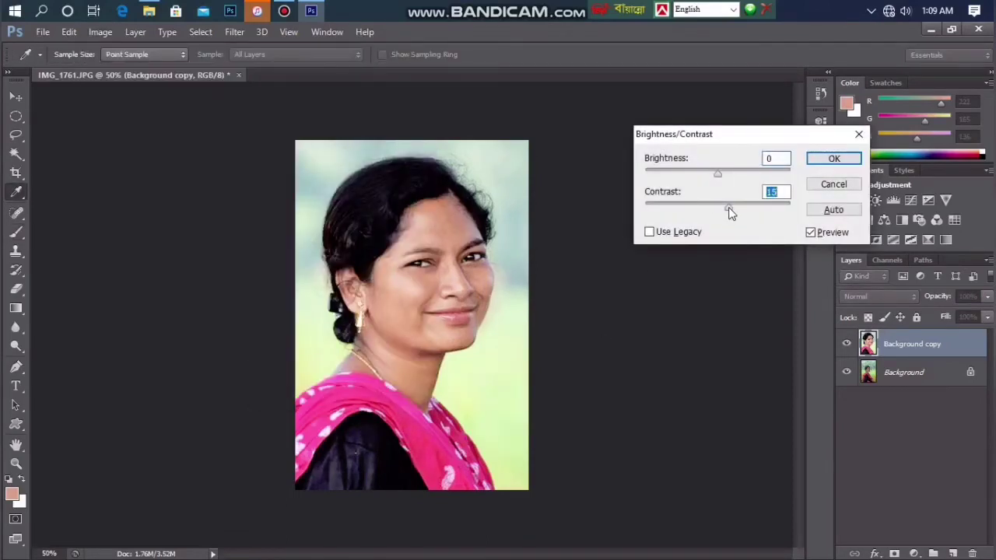
key(b)
key(Return)
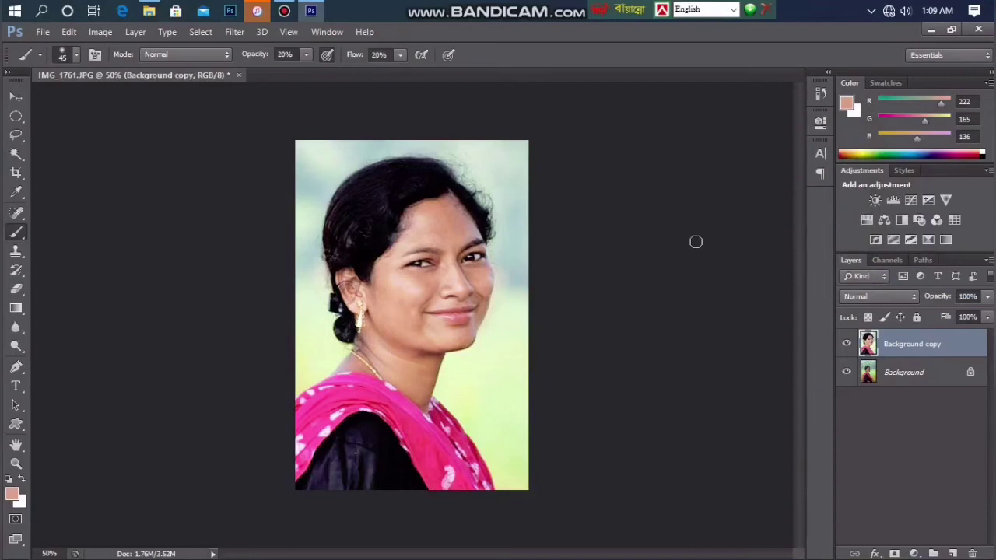
- Even out the skin of the neck and shoulder around the necklace with the size 45 Brush, using tones sampled from the neck
ctrl+click(513, 357)
ctrl+click(511, 358)
ctrl+click(232, 379)
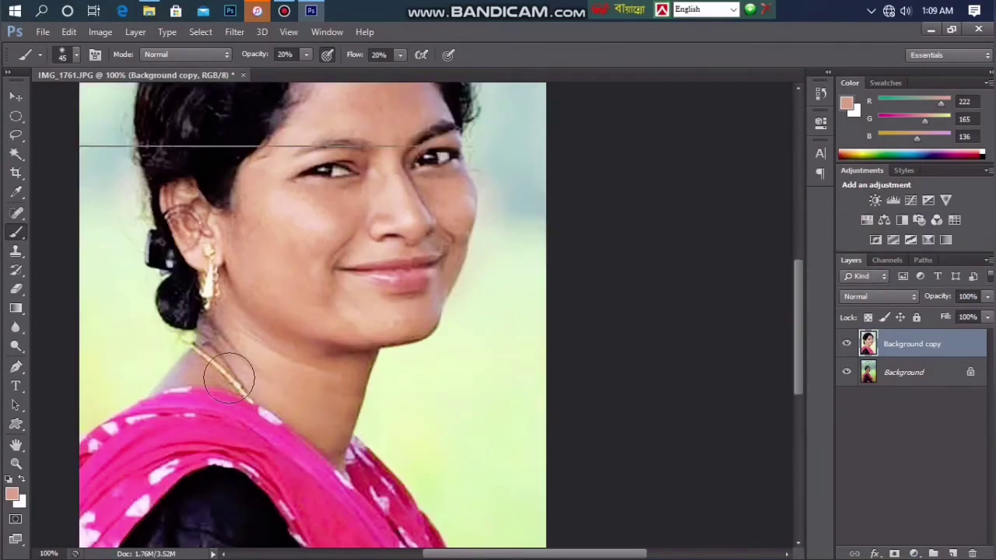
alt+click(304, 373)
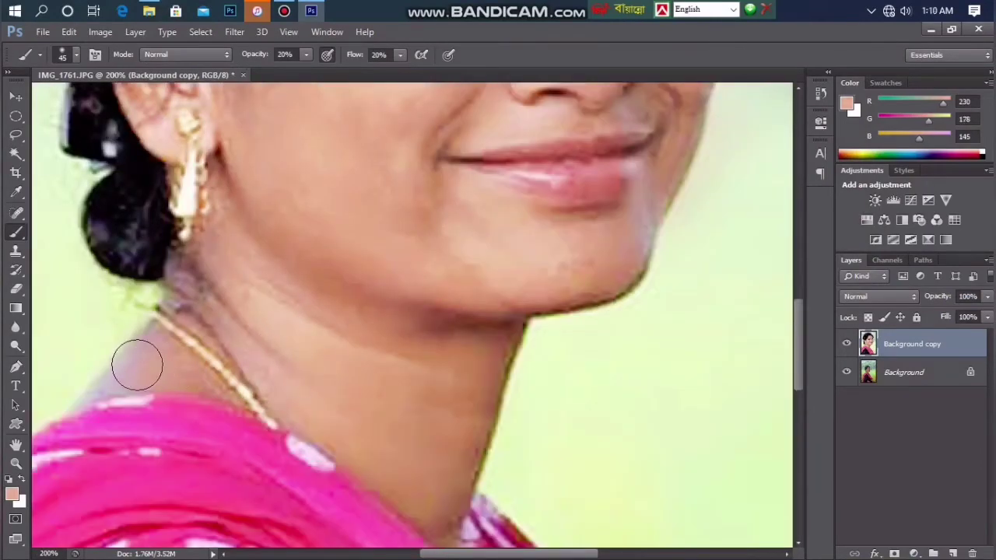
alt+click(317, 377)
mouse_move(143, 377)
mouse_down()
mouse_move(145, 358)
mouse_move(132, 372)
mouse_move(141, 366)
mouse_up()
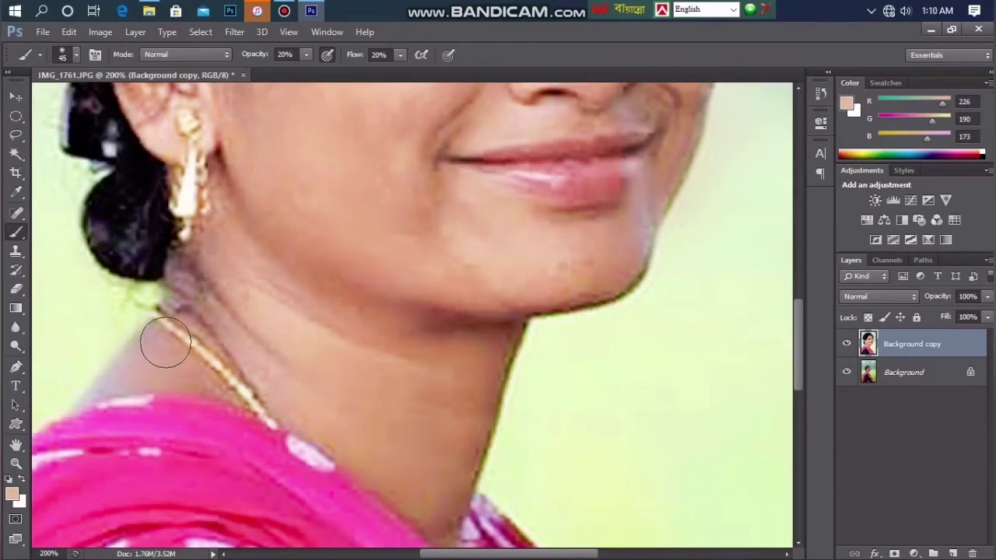
mouse_move(243, 351)
mouse_down()
mouse_move(212, 306)
mouse_move(241, 360)
mouse_move(204, 280)
mouse_move(220, 321)
mouse_move(308, 371)
mouse_move(290, 376)
mouse_move(233, 304)
mouse_move(264, 377)
mouse_move(208, 298)
mouse_move(193, 322)
mouse_up()
alt+click(304, 372)
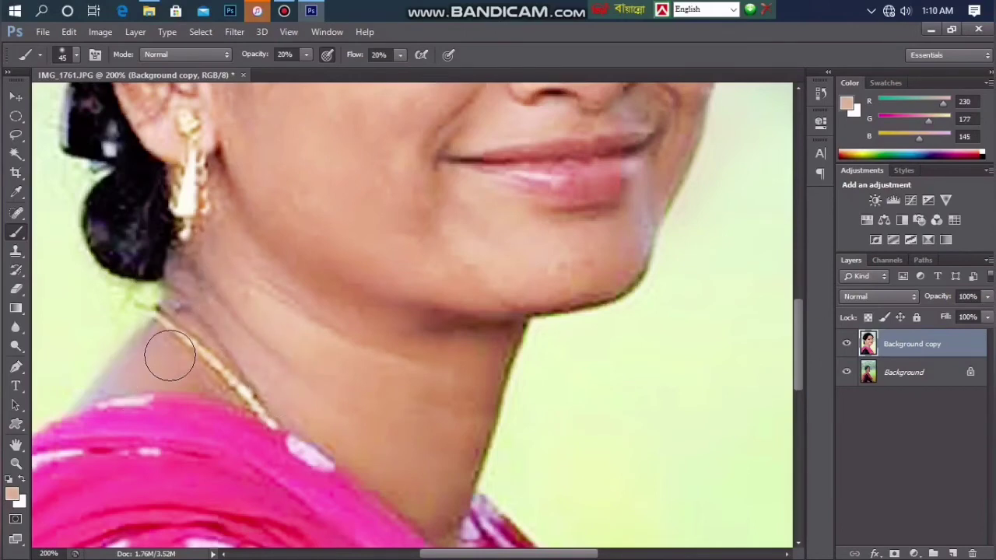
alt+click(297, 361)
ctrl+alt+click(397, 337)
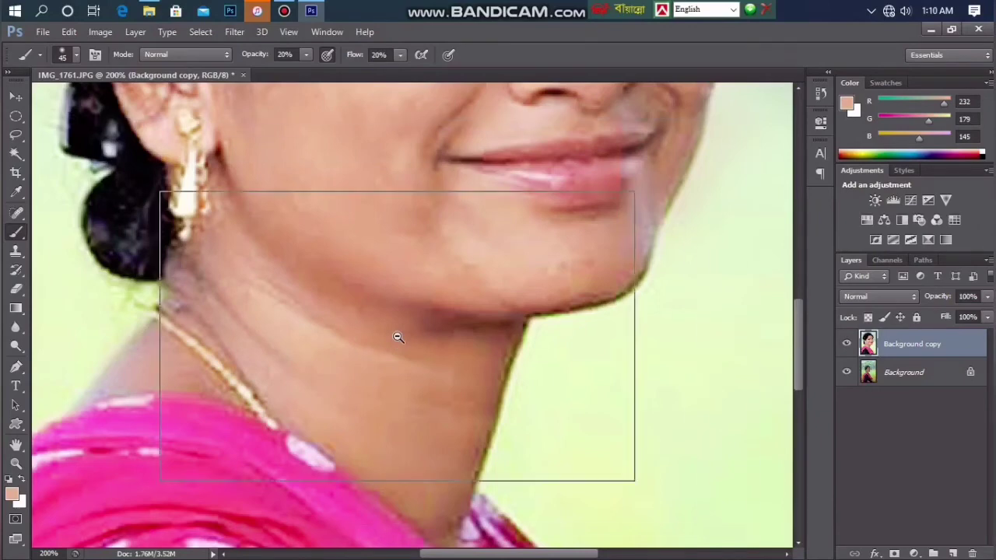
ctrl+alt+click(398, 332)
ctrl+alt+click(401, 313)
alt+click(401, 313)
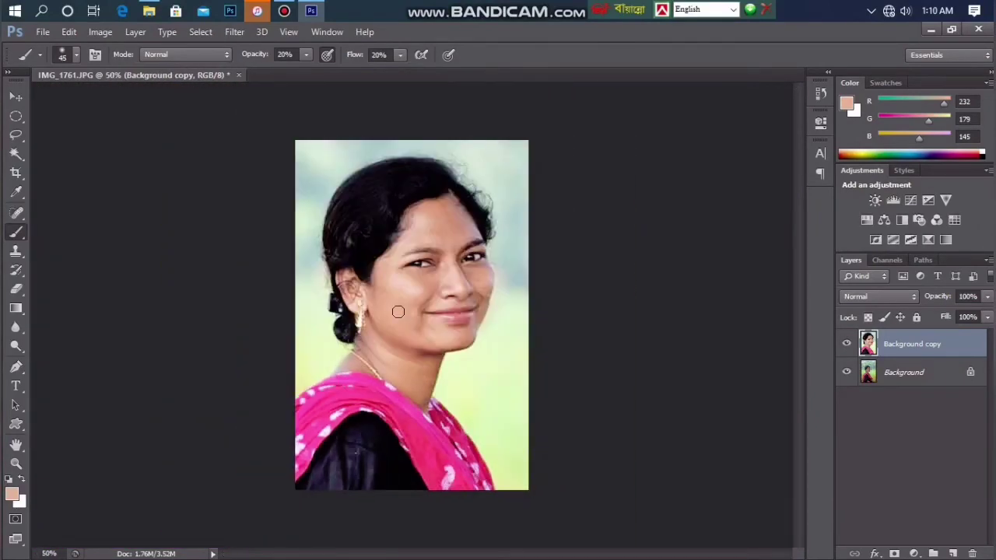
- Select the pink scarf with the Magic Wand at tolerance 32 and feather the selection
key(w)
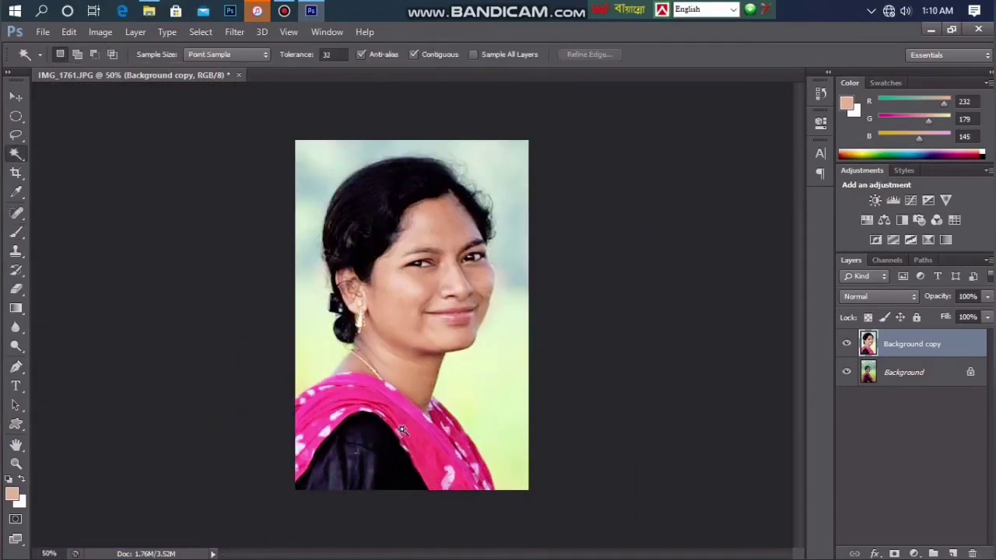
click(411, 425)
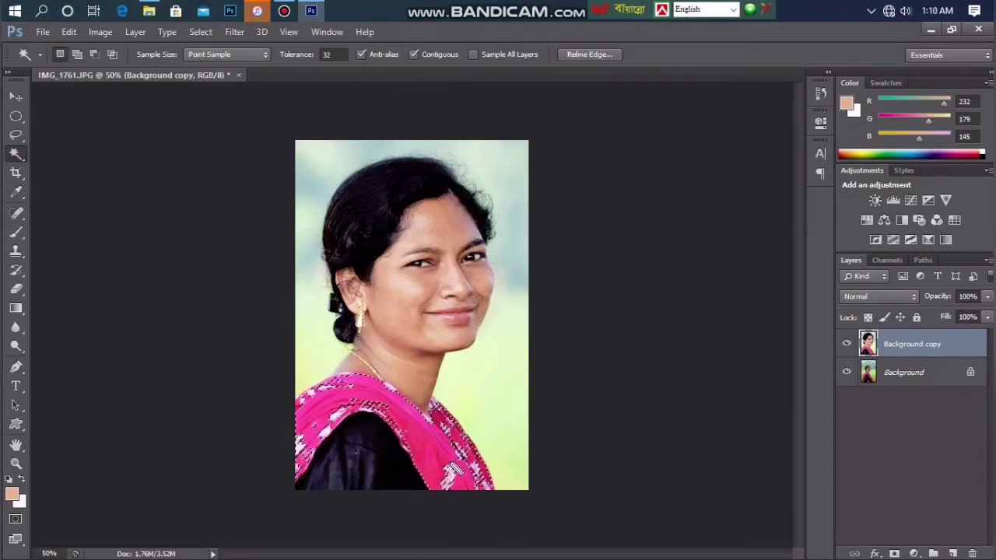
key(ctrl+alt+d)
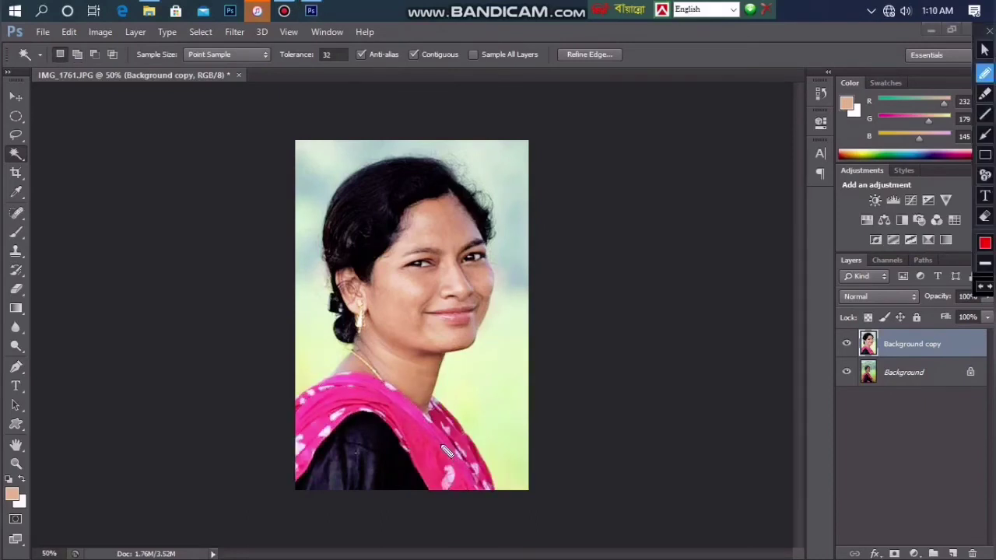
click(988, 37)
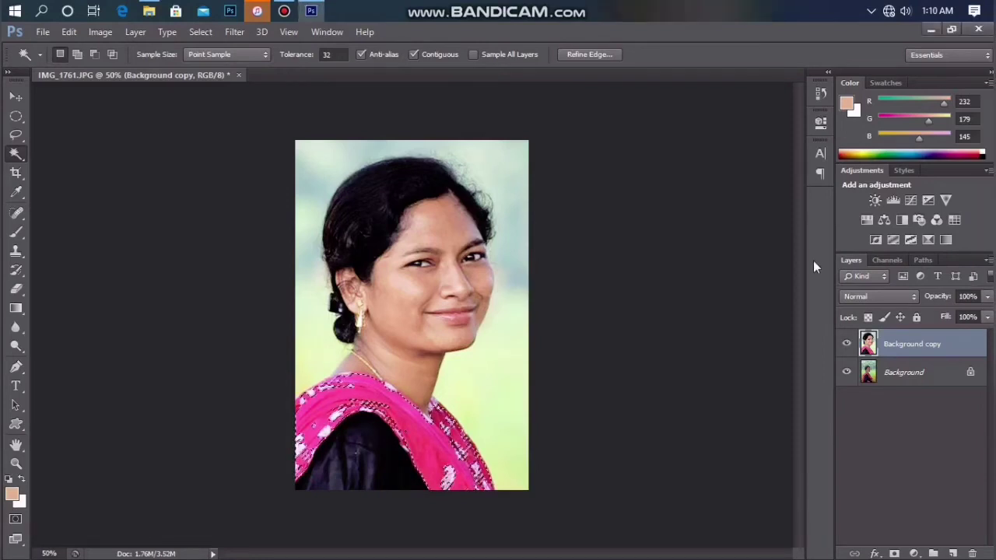
right_click(428, 454)
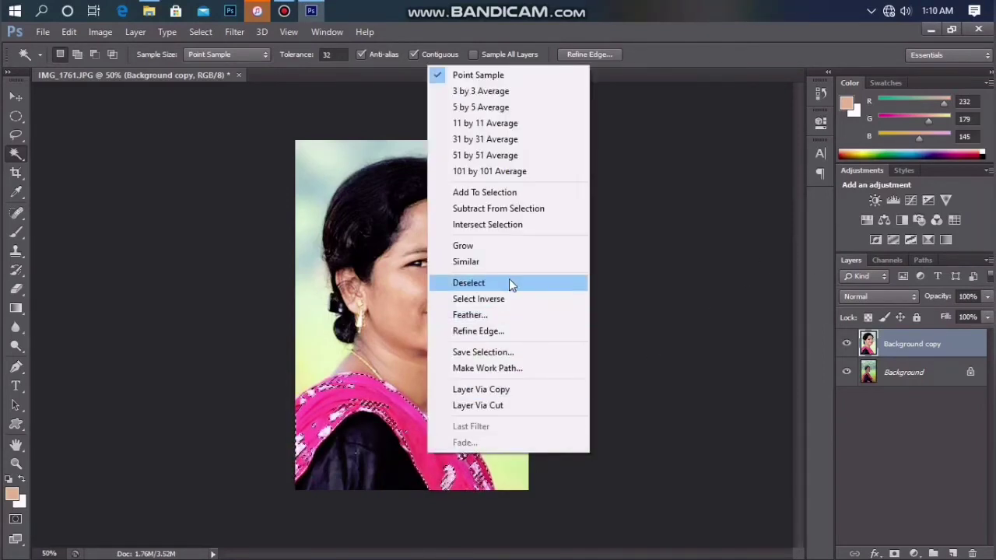
click(470, 315)
key(Return)
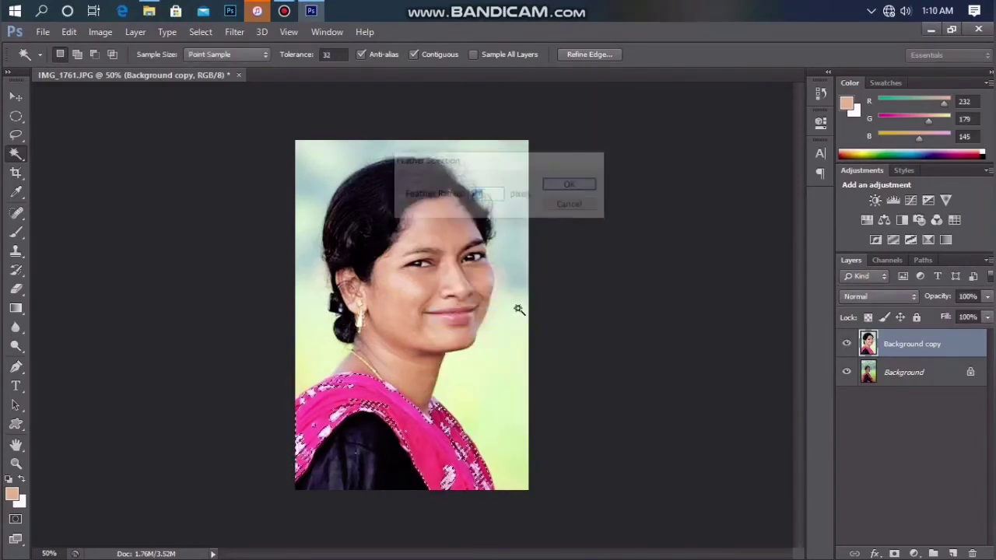
- Darken the selected scarf with Curves, placing an RGB point at input 160 and output 103
key(ctrl+m)
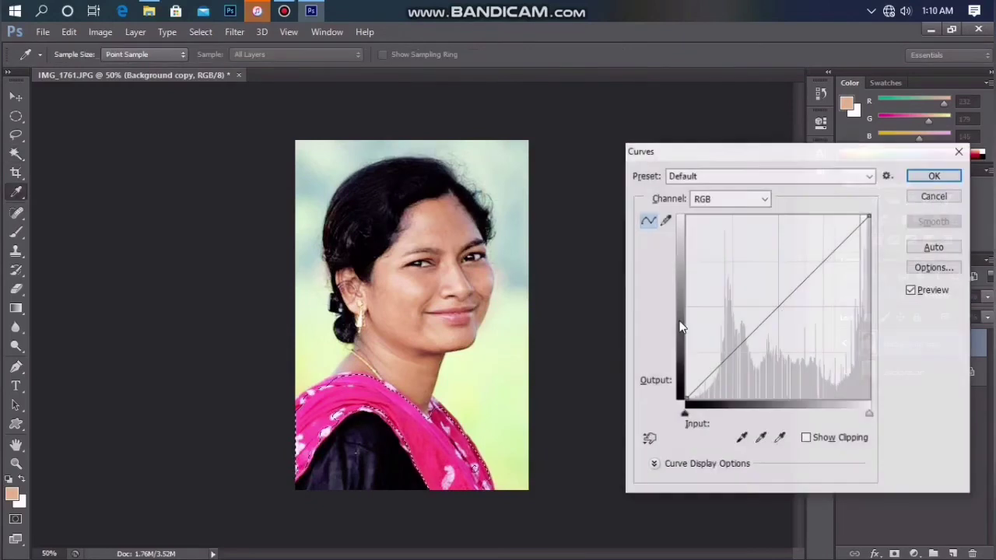
drag(780, 314, 801, 324)
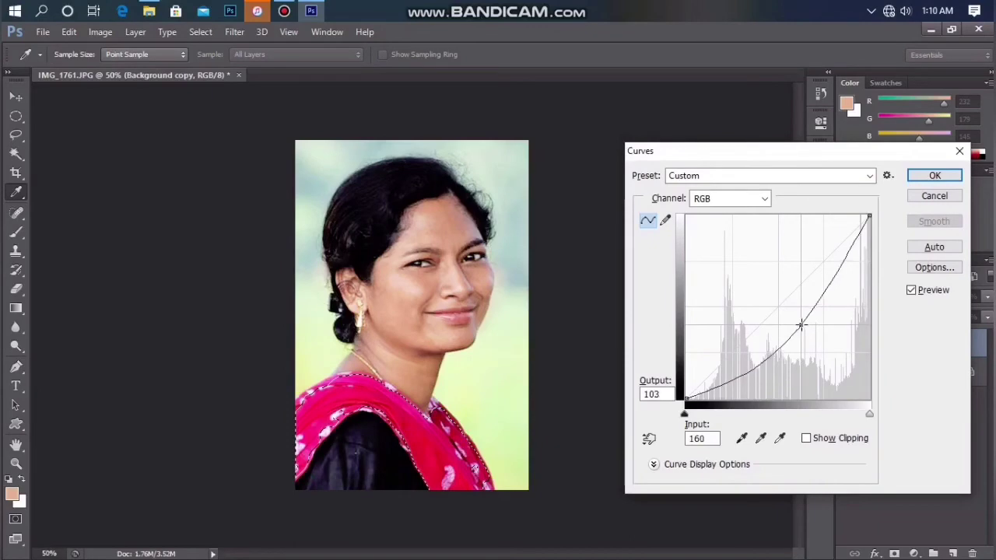
key(Return)
- Shift the scarf's hue by +21 with Hue/Saturation and clear the selection
key(ctrl+u)
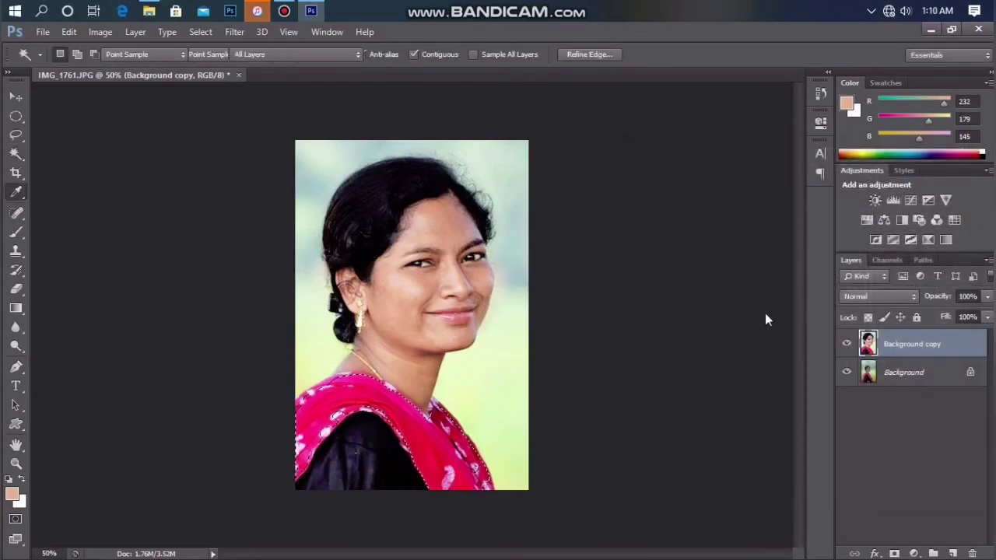
drag(762, 208, 780, 224)
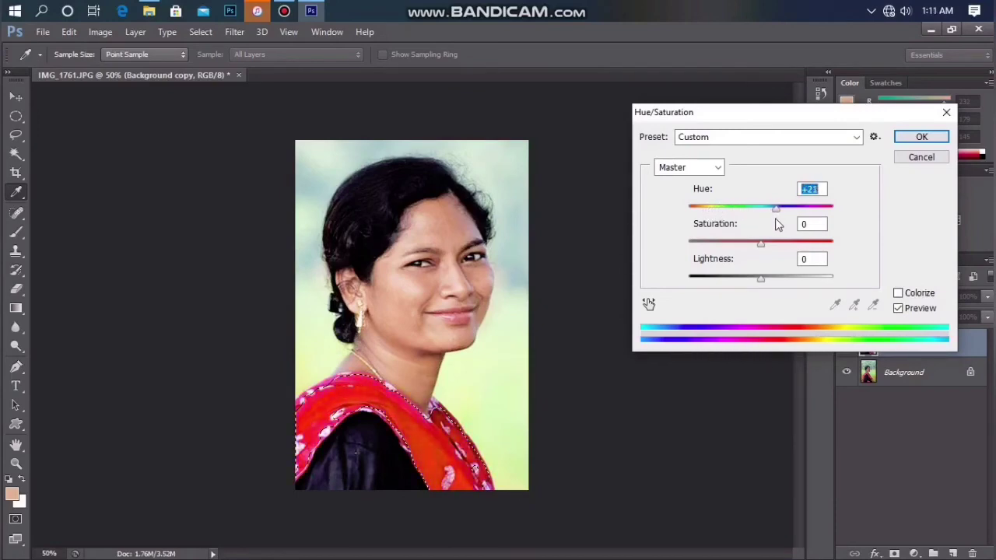
key(Return)
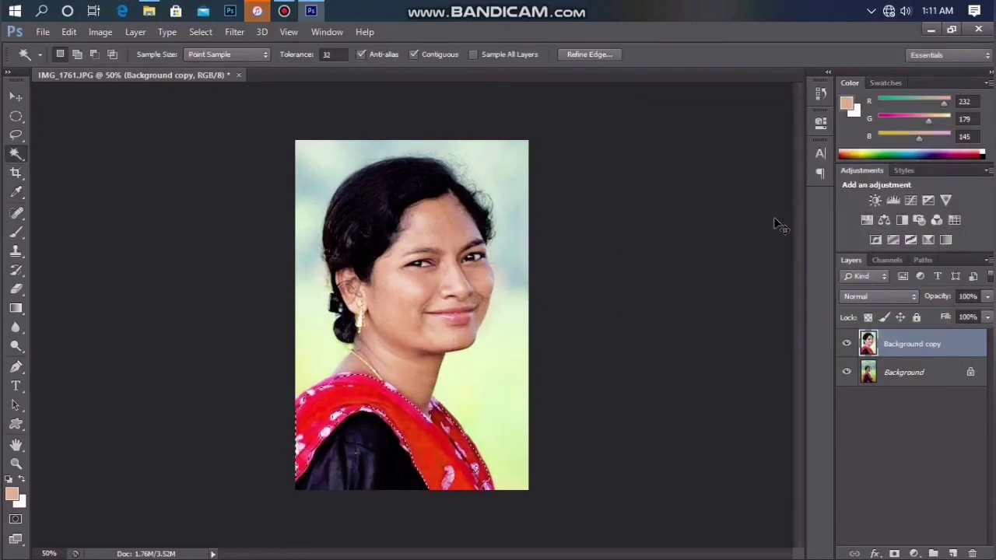
key(ctrl+d)
click(699, 299)
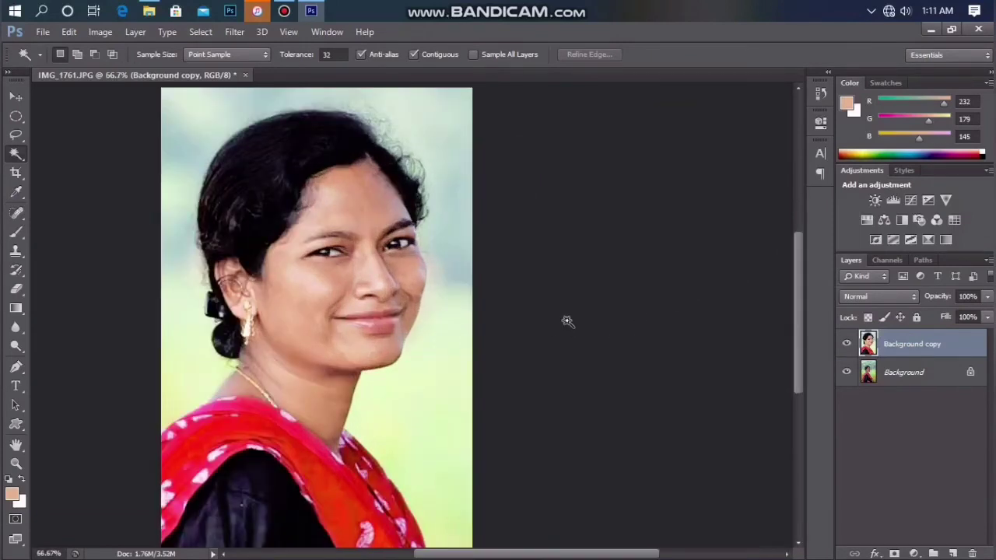
click(393, 325)
click(330, 291)
key(ctrl+d)
- Outline the lips with the Lasso tool and feather the selection by 5 pixels
click(16, 134)
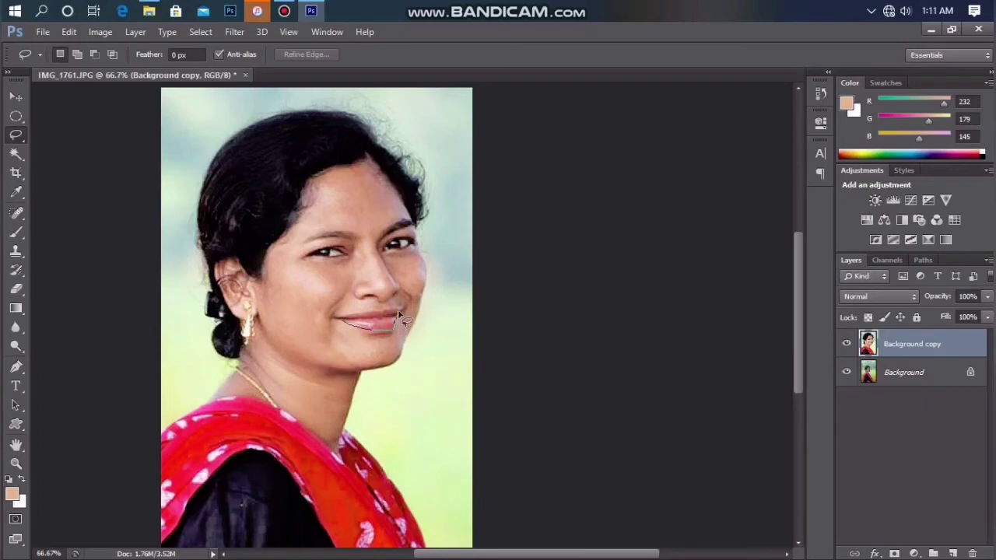
drag(343, 320, 360, 331)
right_click(369, 325)
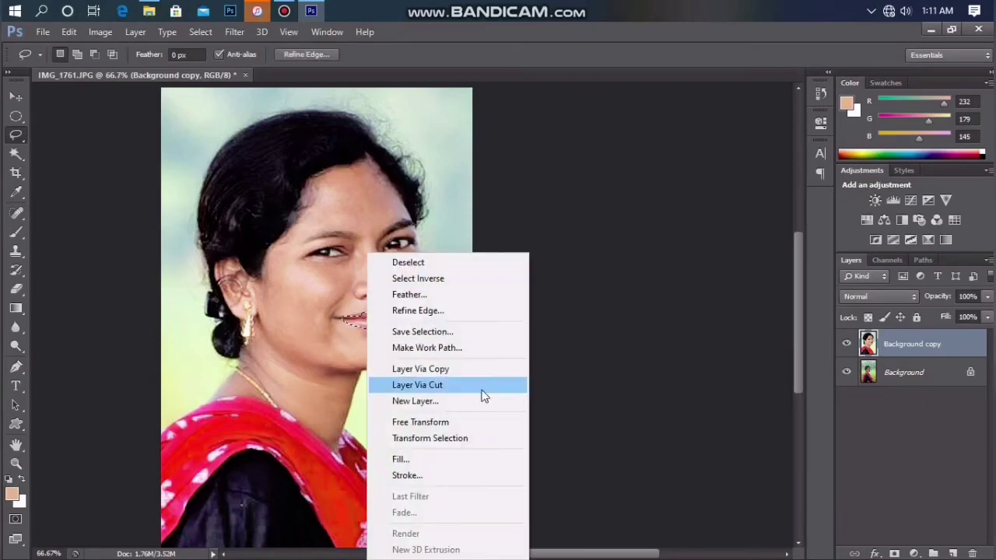
click(481, 301)
text(5)
key(Return)
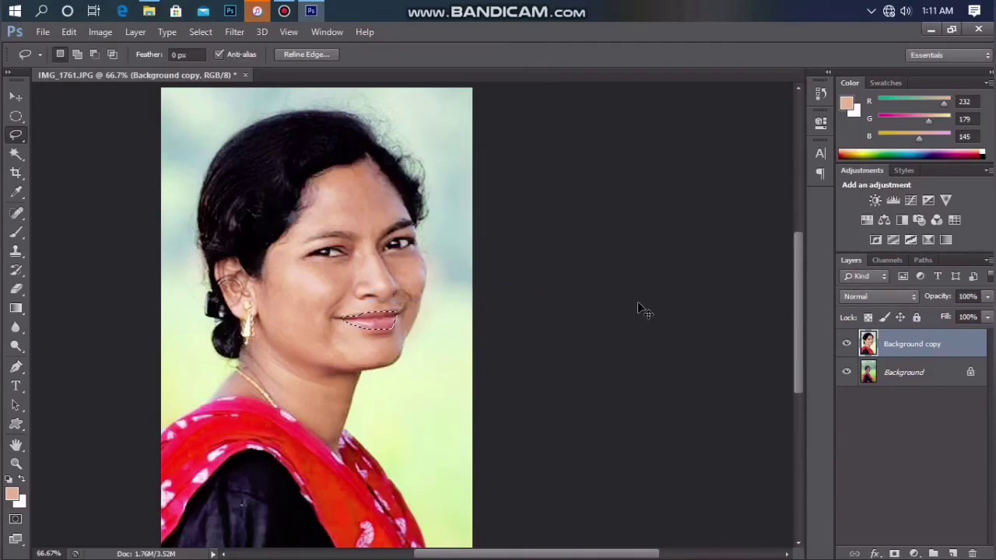
- Redden the selected lips by shifting the Color Balance midtones towards red
key(ctrl+b)
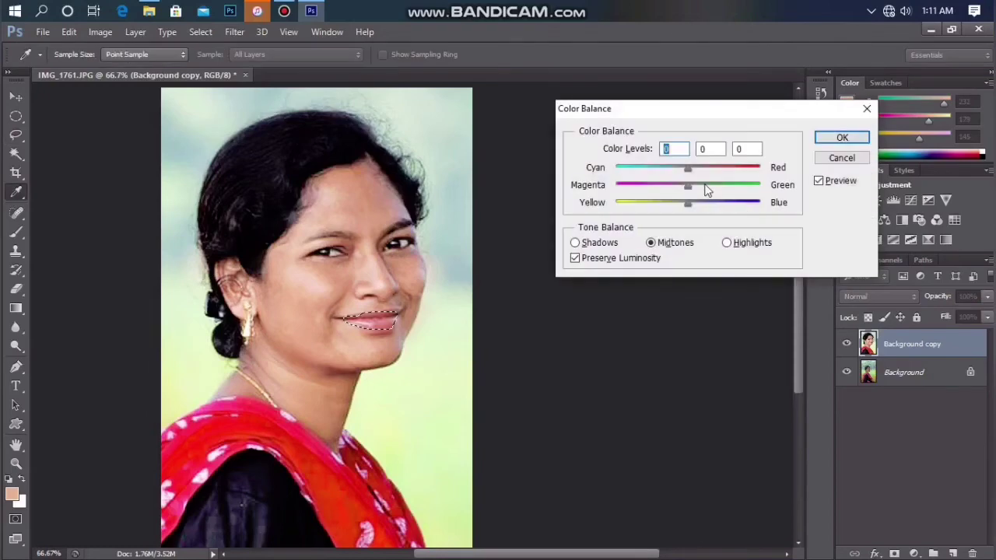
drag(698, 169, 723, 174)
key(Return)
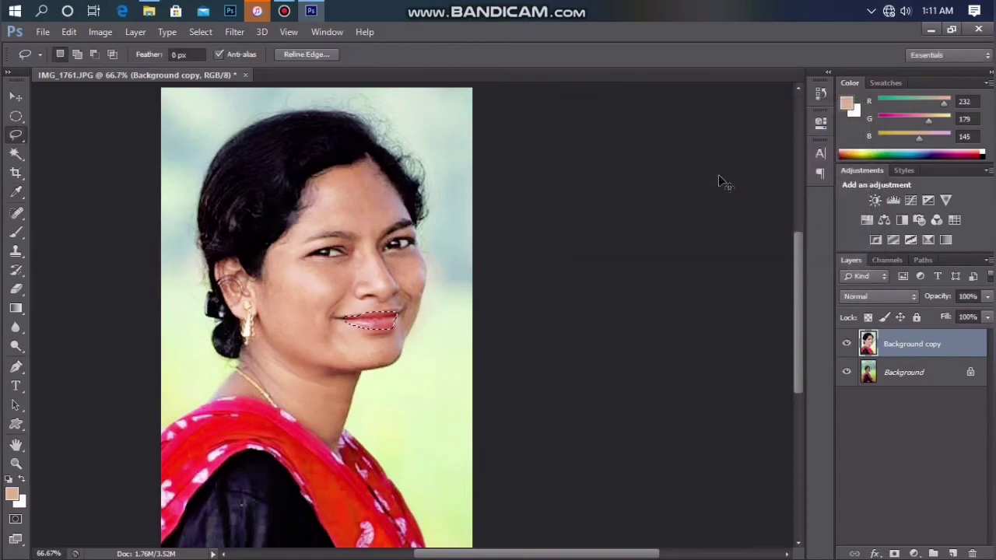
- Darken the lips slightly with Curves, moving the RGB point at input 128 to output 116, and clear the selection
key(ctrl+m)
drag(777, 307, 778, 314)
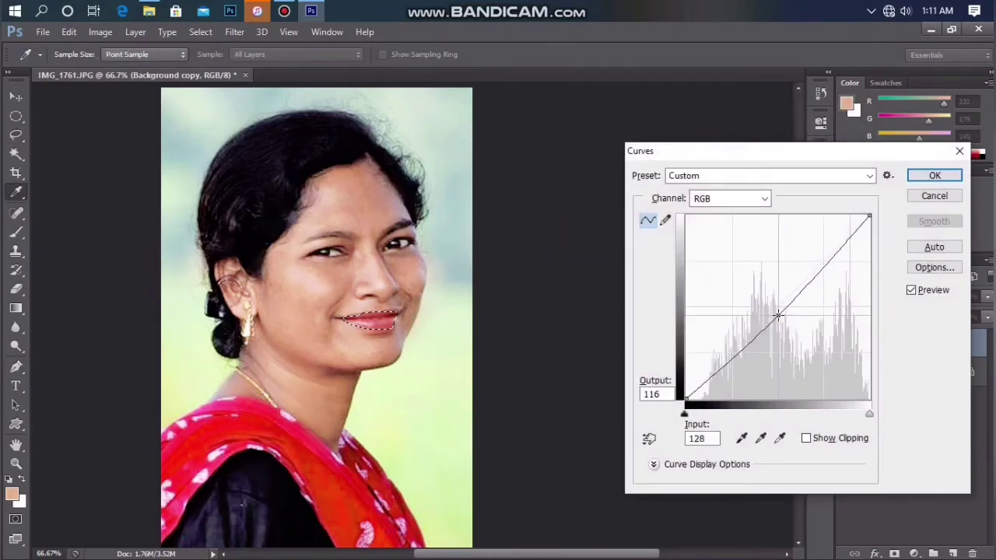
key(Return)
key(l)
key(ctrl+d)
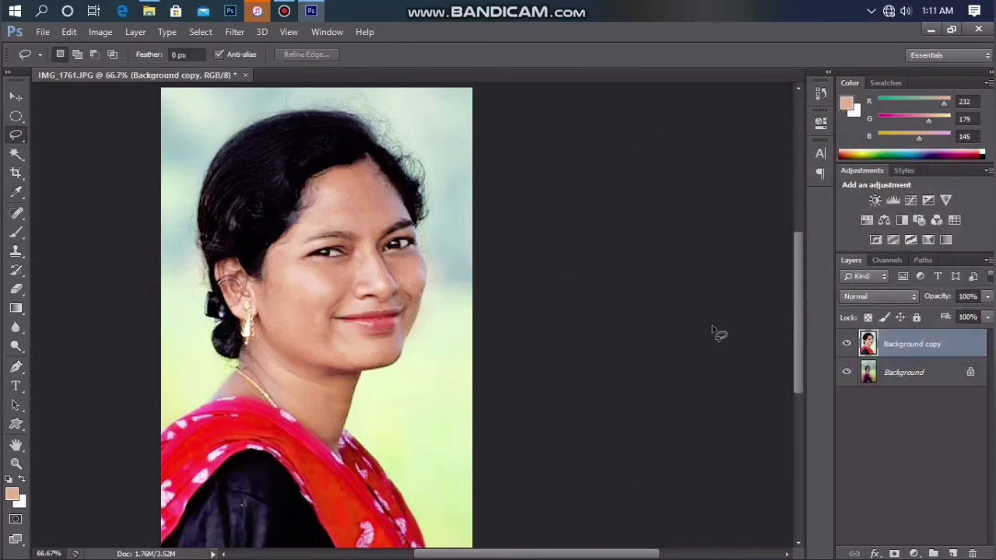
- Examine the retouched portrait at several magnifications, checking the face, lips and hair
alt+click(552, 309)
alt+click(551, 310)
ctrl+click(500, 310)
ctrl+click(500, 310)
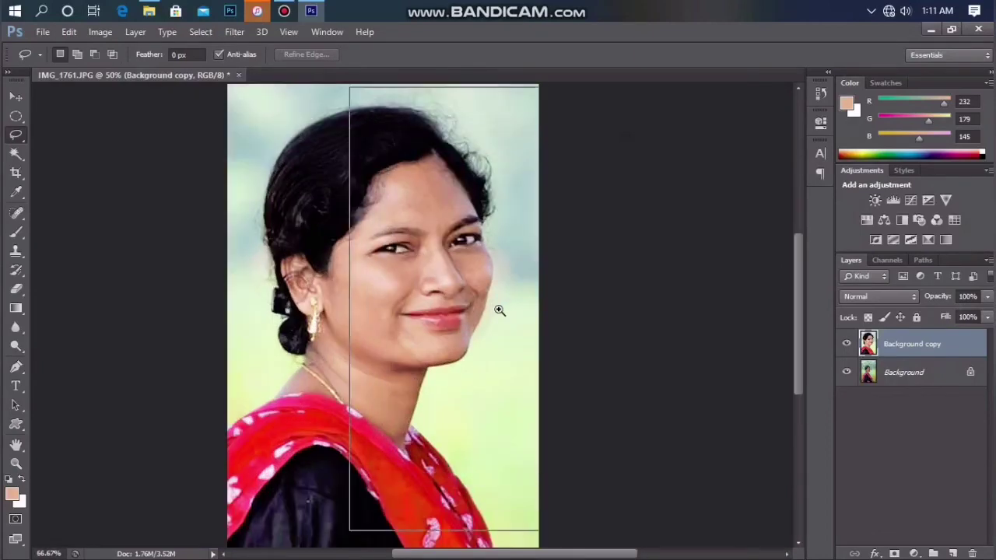
ctrl+click(499, 310)
alt+click(499, 309)
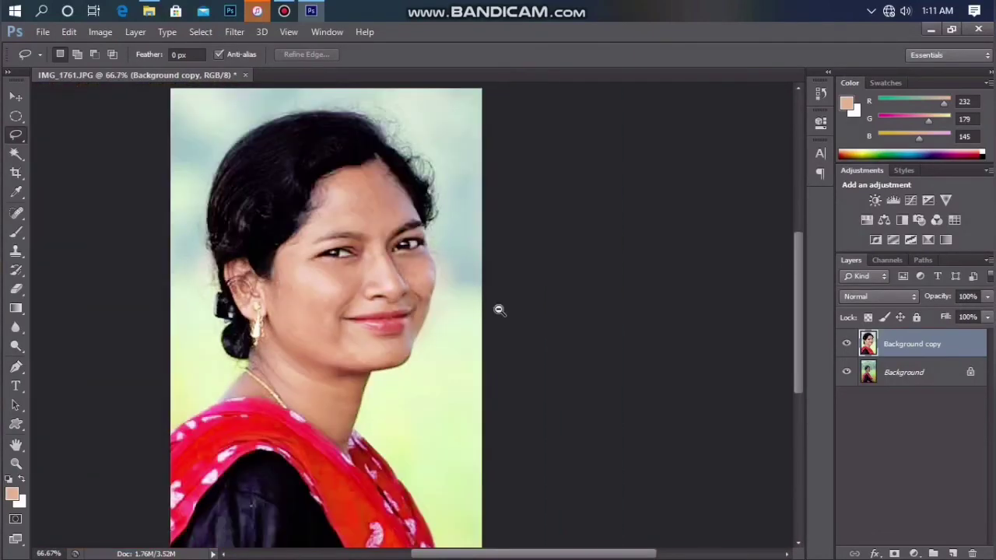
ctrl+click(388, 303)
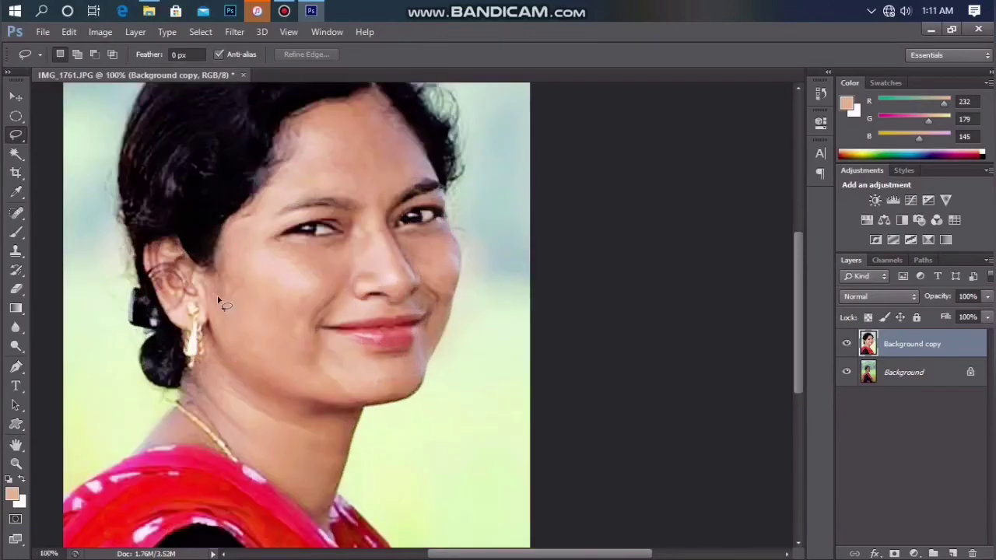
scroll(123, 309, up, 3)
- Choose the Clone Stamp tool and set its opacity to 26% and its flow to 26%
click(17, 328)
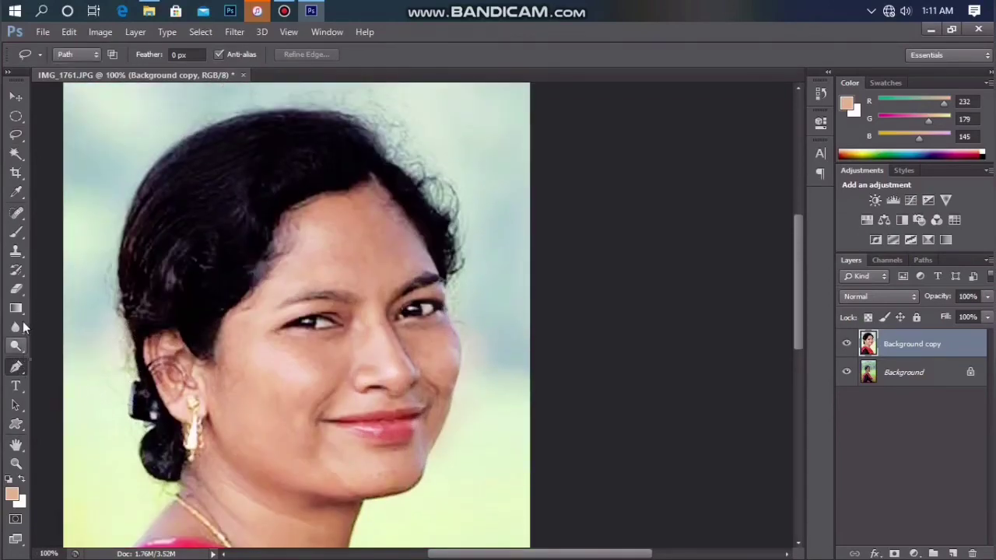
click(16, 307)
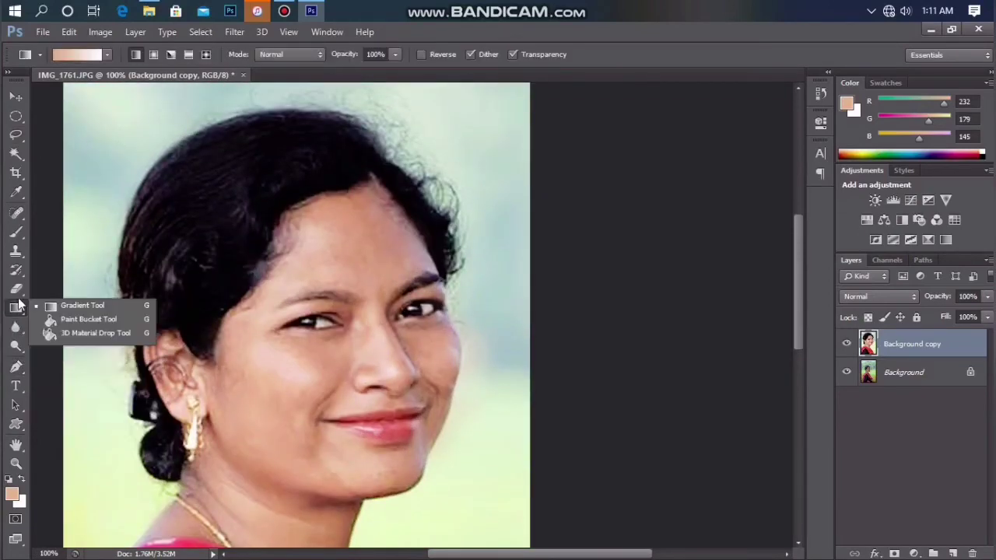
click(16, 288)
click(16, 268)
click(15, 252)
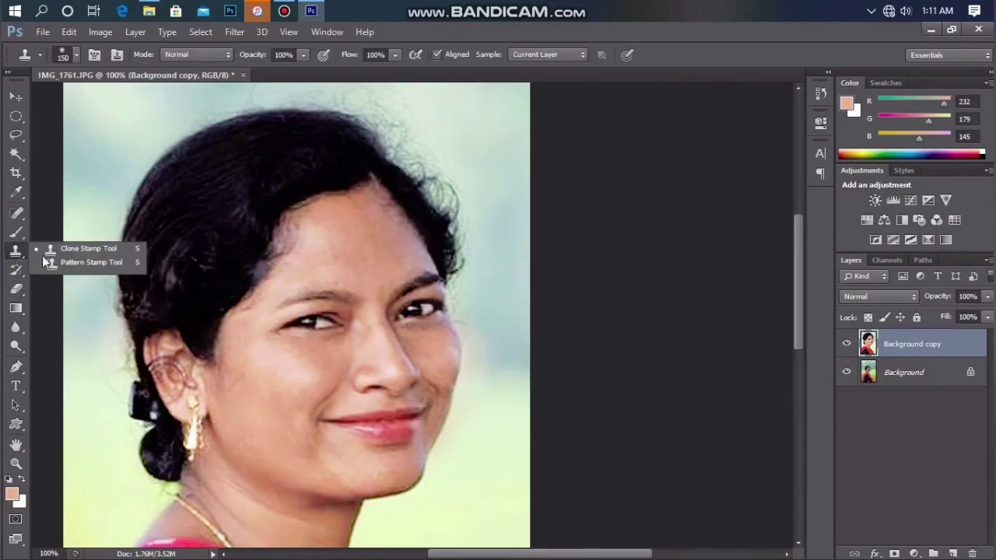
click(53, 255)
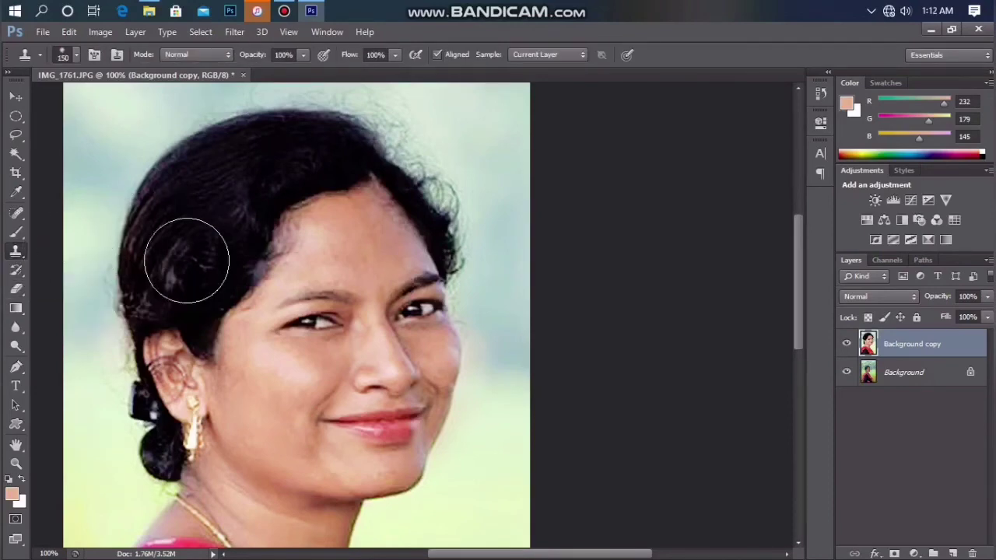
click(303, 54)
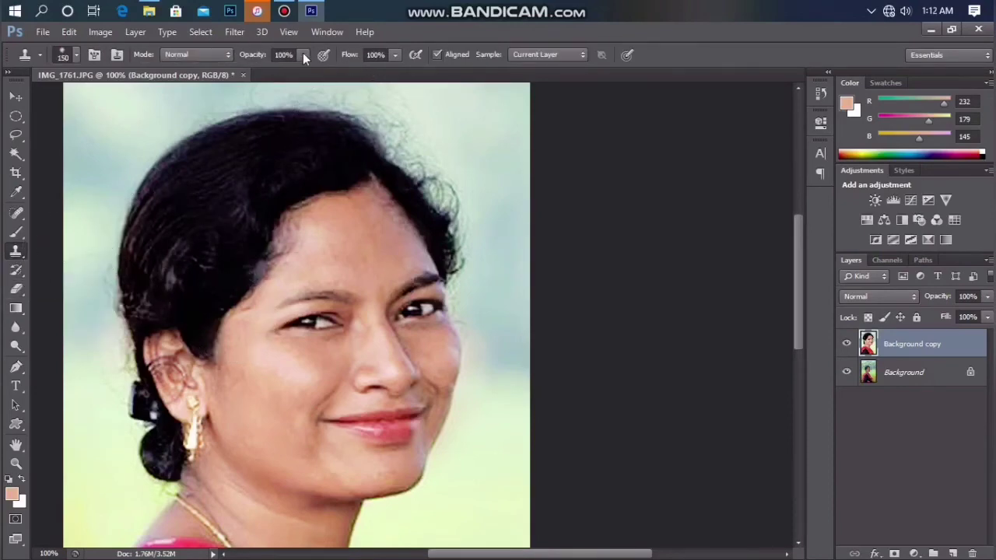
drag(305, 72, 249, 72)
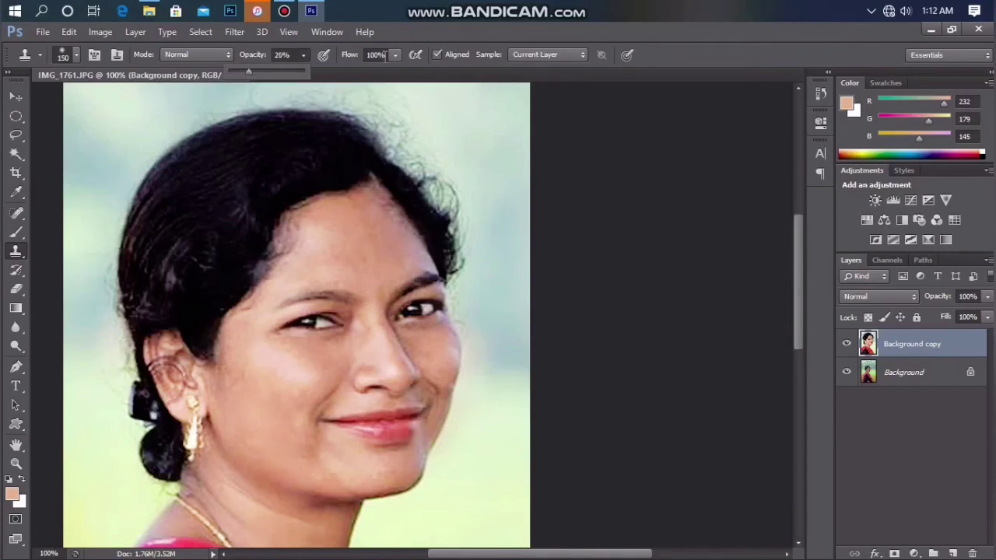
click(396, 54)
drag(399, 73, 359, 71)
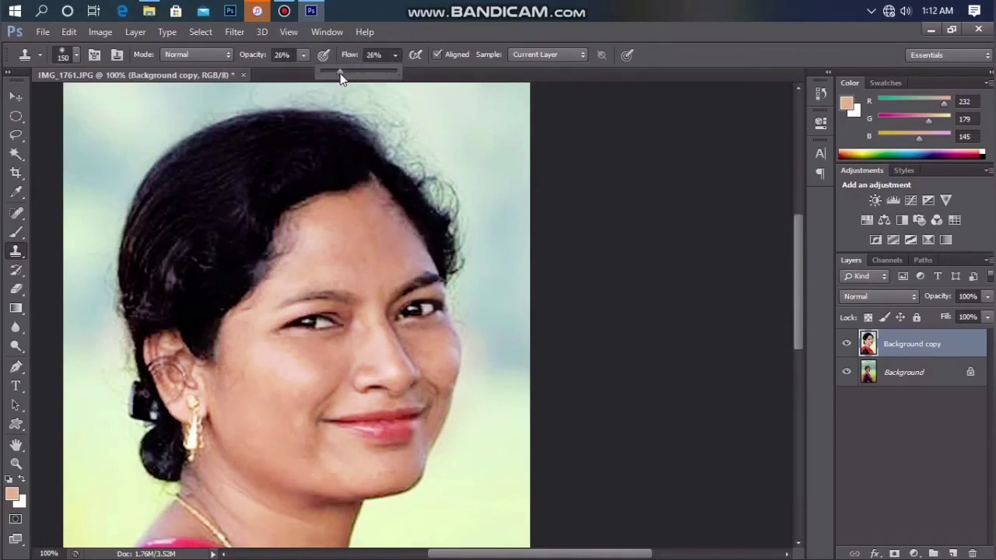
- Sample the dark hair and clone it along the eyebrow nearer the ear with a 15-pixel Clone Stamp brush
key(bracketleft)
key(bracketleft)
key(bracketleft)
key(bracketleft)
key(bracketleft)
key(bracketleft)
key(bracketleft)
key(bracketleft)
key(bracketleft)
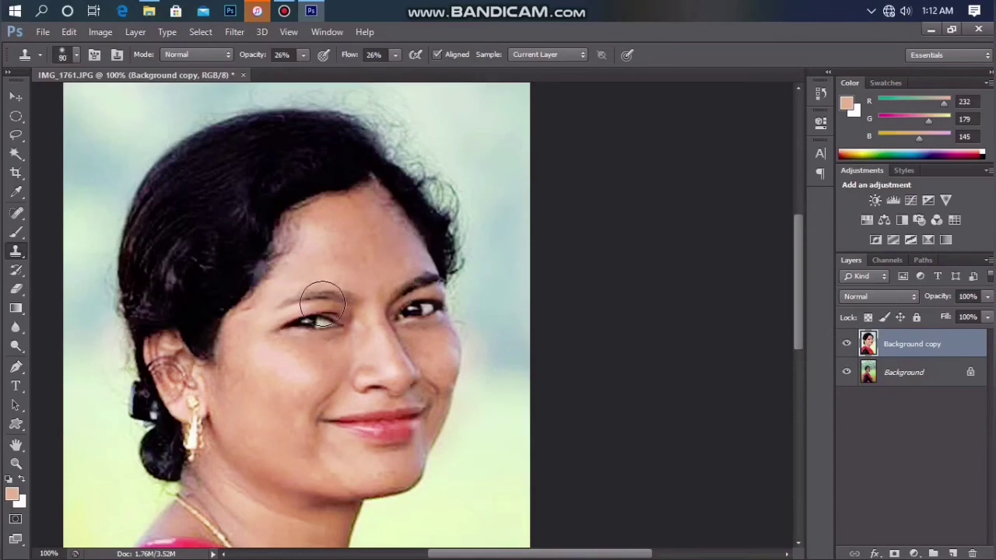
key(bracketleft)
click(344, 288)
click(498, 240)
alt+click(230, 240)
key(bracketleft)
key(bracketleft)
key(bracketleft)
drag(269, 313, 323, 295)
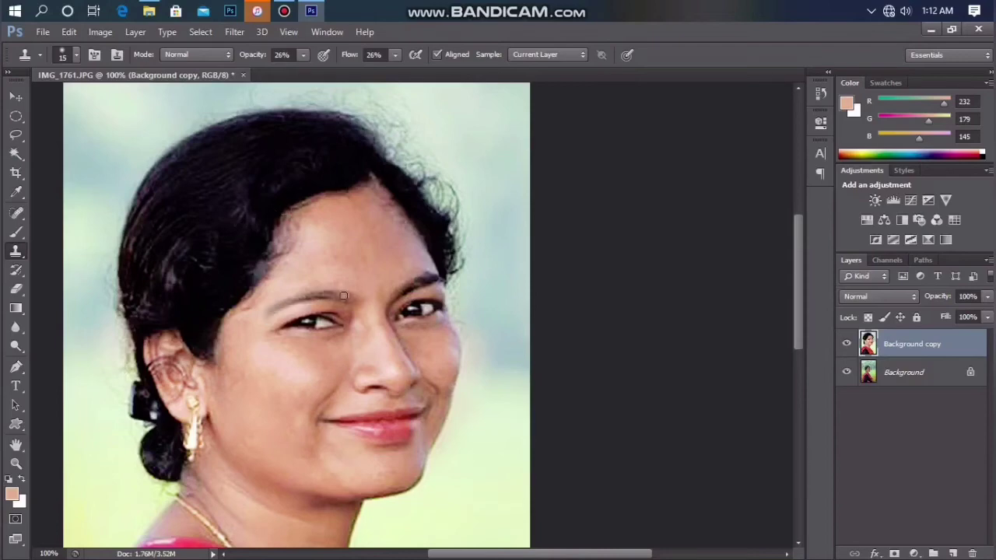
- Darken and define both eyebrows with further Clone Stamp strokes
drag(267, 311, 299, 299)
drag(343, 300, 294, 302)
mouse_move(402, 290)
mouse_down()
mouse_move(438, 280)
mouse_move(402, 289)
mouse_up()
mouse_move(271, 312)
mouse_down()
mouse_move(322, 297)
mouse_move(279, 309)
mouse_up()
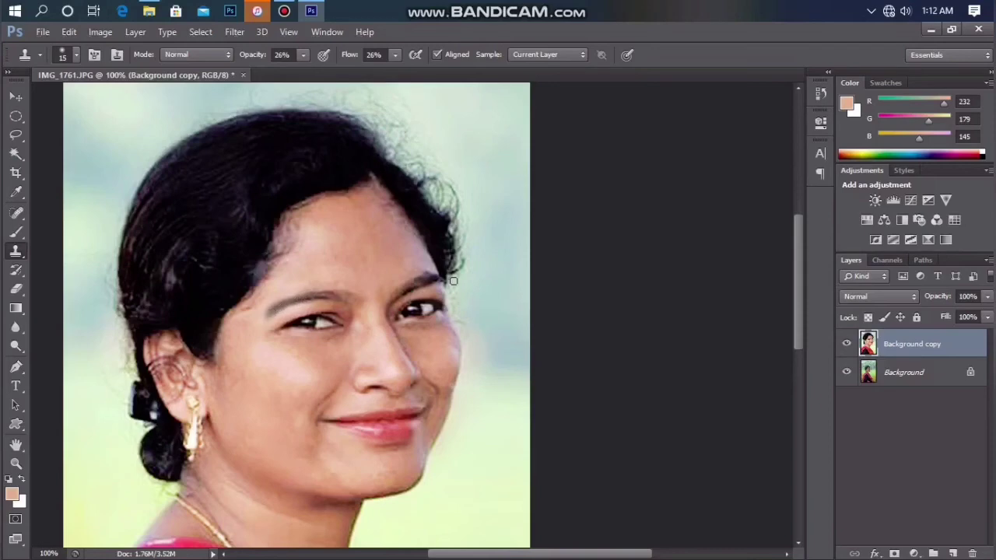
- Shift the midtones of the Background copy towards cyan with Color Balance, setting the Cyan-Red level to -26
key(ctrl+minus)
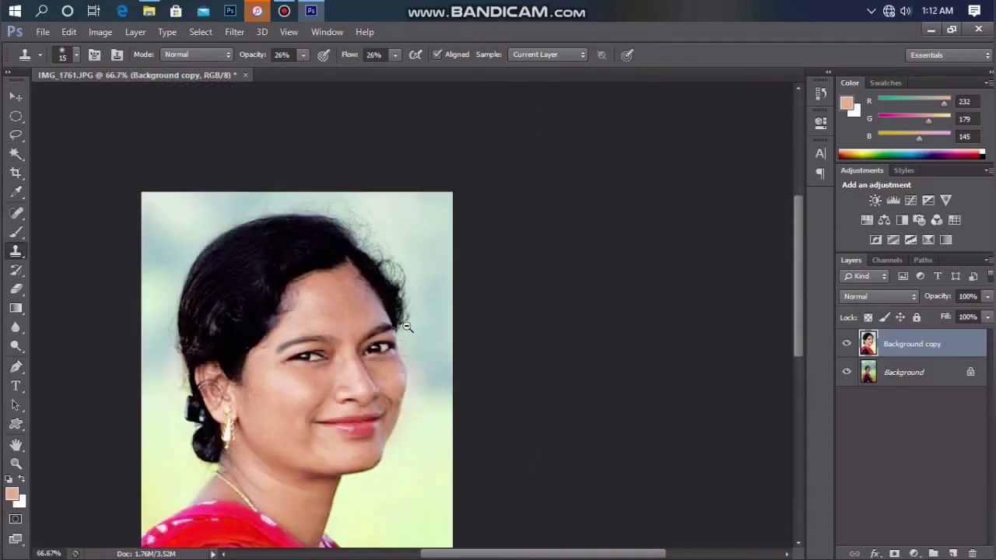
scroll(406, 327, down, 1)
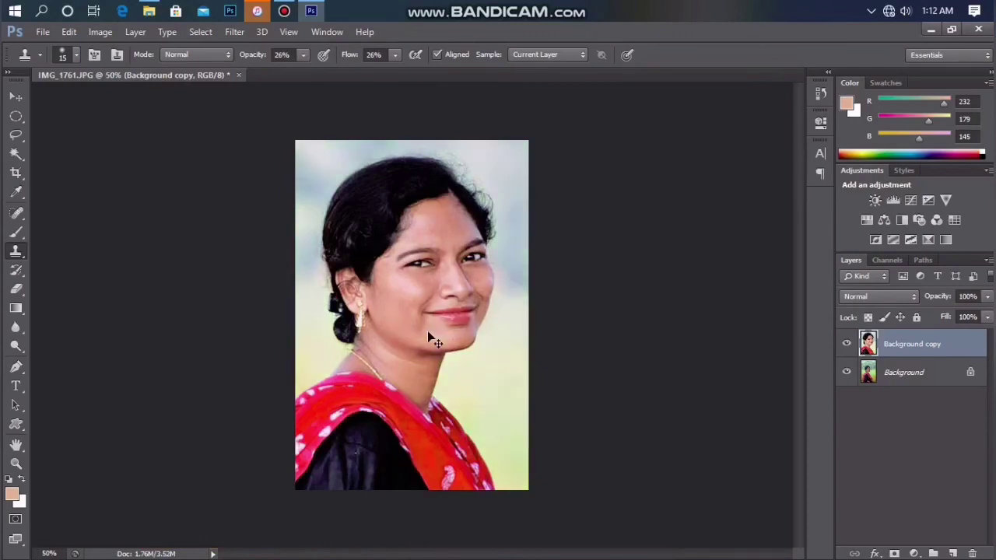
key(ctrl+b)
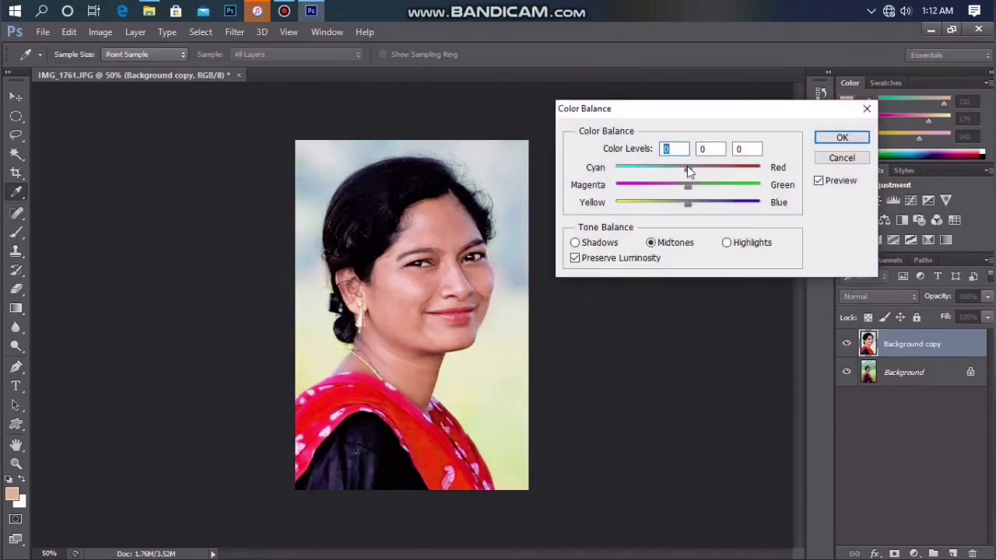
key(Return)
key(s)
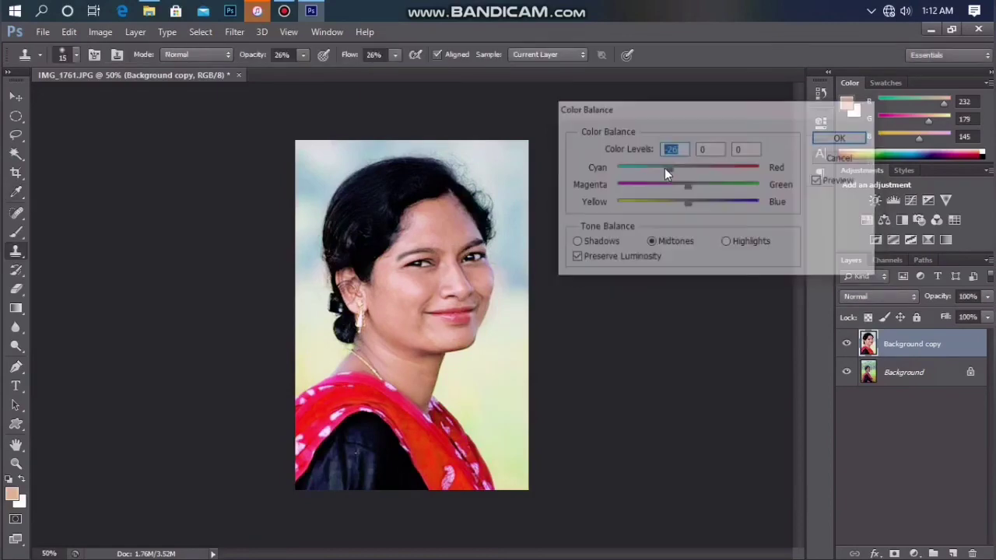
- Compare the retouched portrait with the original by repeatedly hiding and showing the Background copy layer
click(16, 94)
scroll(471, 300, down, 1)
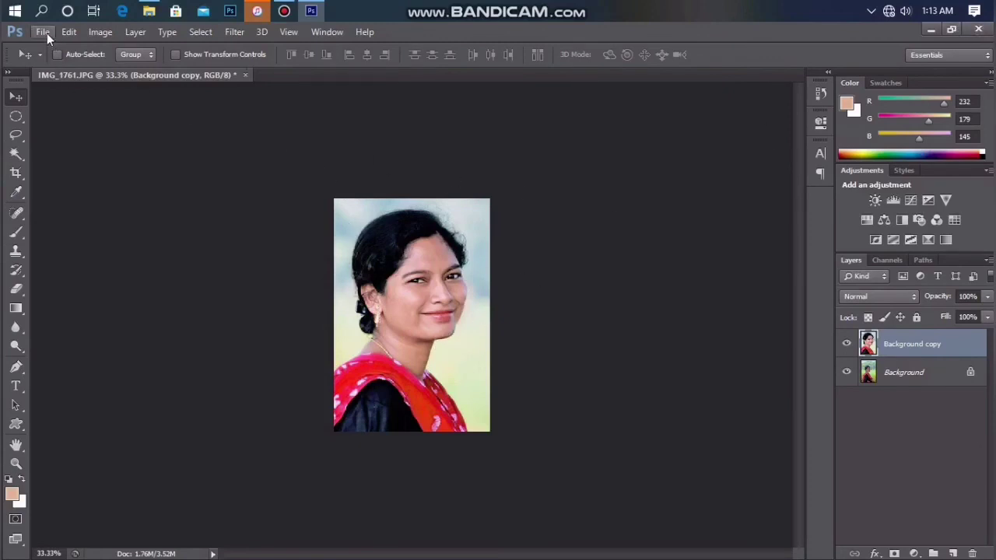
click(903, 373)
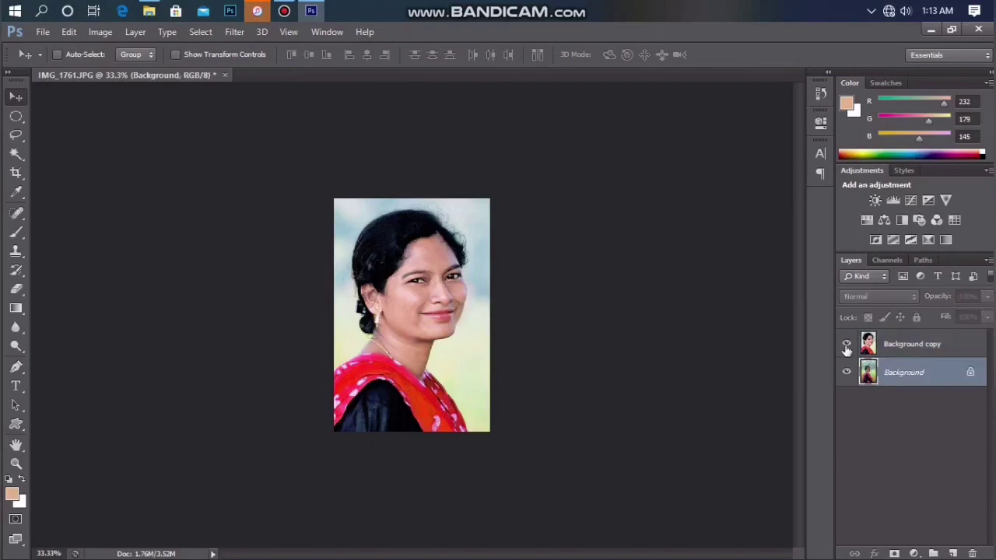
click(845, 345)
click(846, 345)
click(846, 346)
click(845, 346)
click(846, 345)
click(846, 345)
ctrl+click(663, 358)
click(845, 345)
click(846, 345)
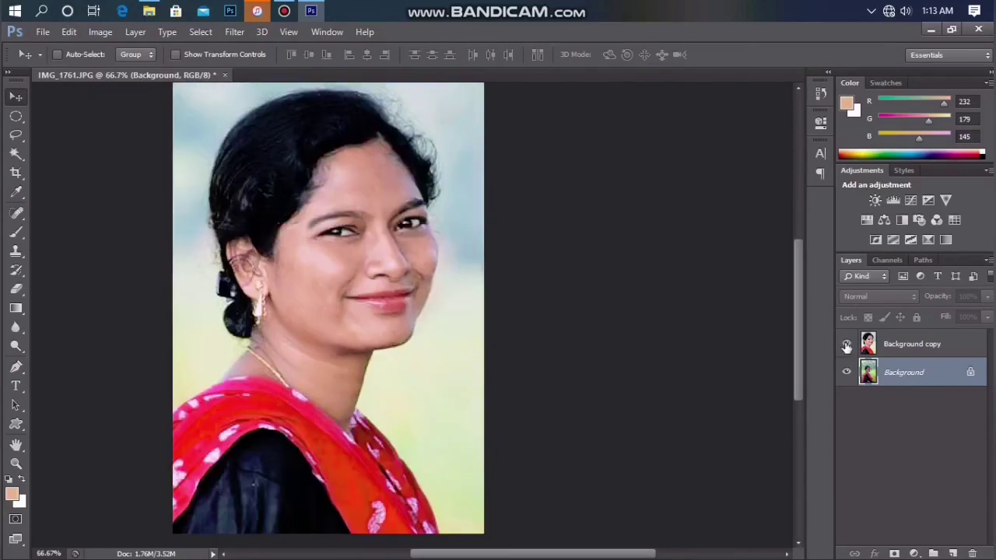
alt+click(546, 320)
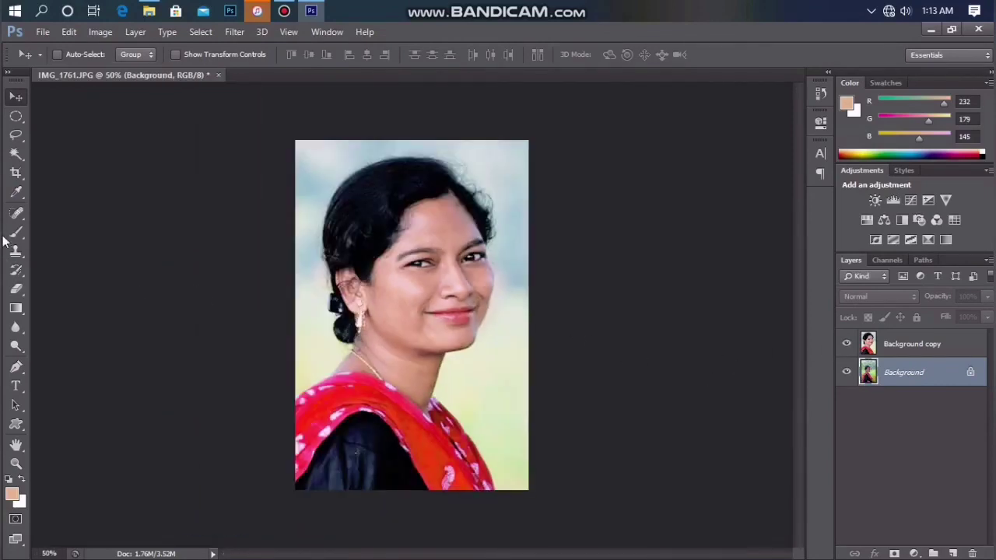
- Extend the canvas to the right with the Crop tool to roughly double its width
click(16, 173)
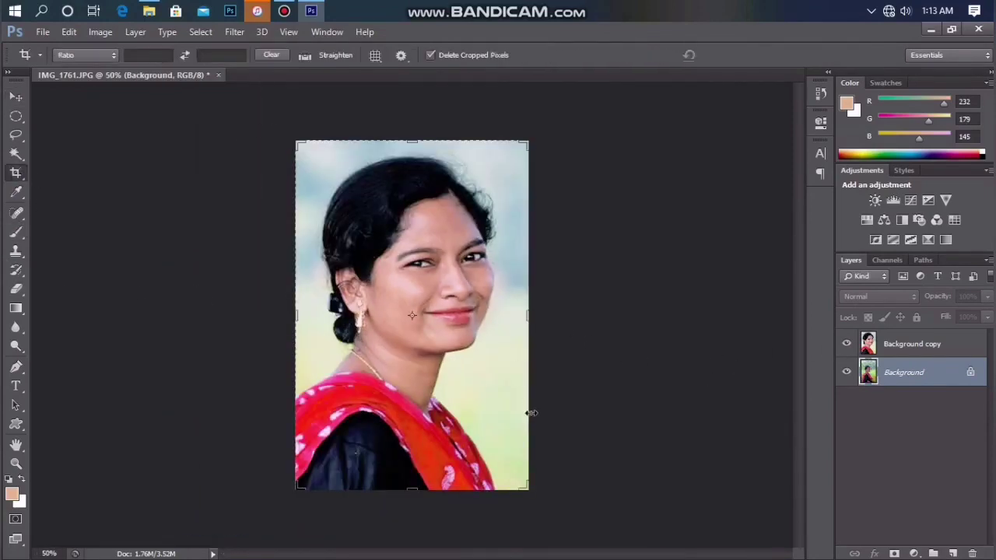
drag(530, 412, 649, 395)
key(Return)
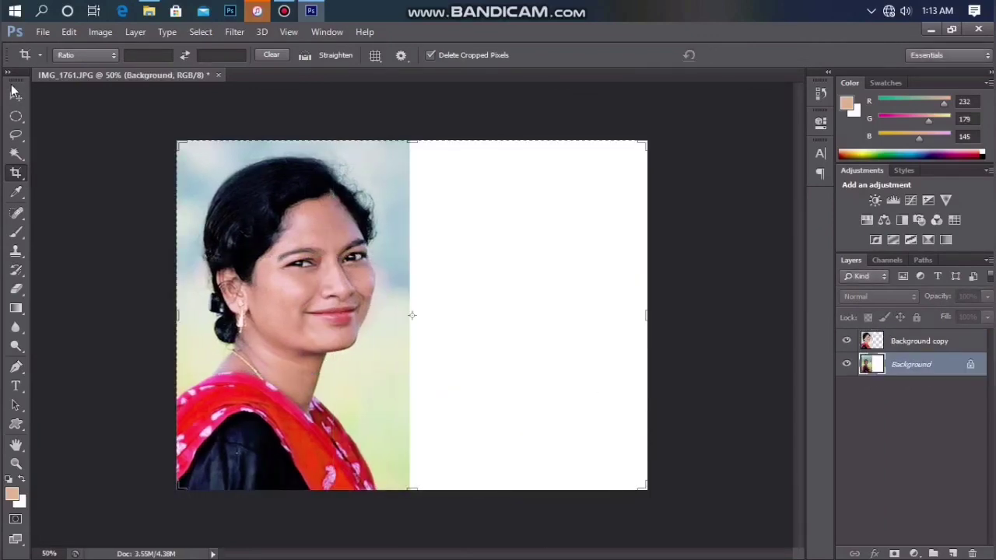
- Try to move the locked Background layer on the widened canvas
key(v)
click(876, 346)
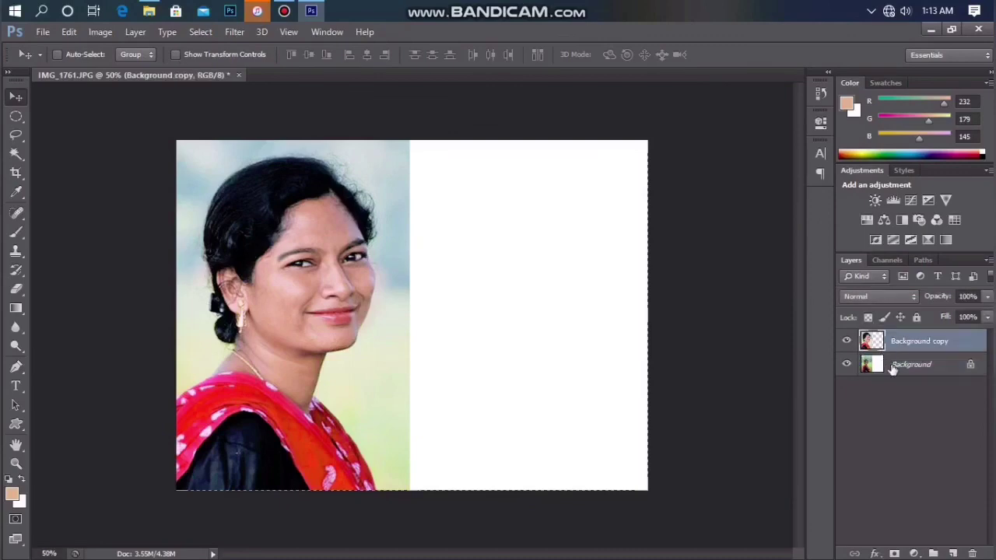
click(892, 368)
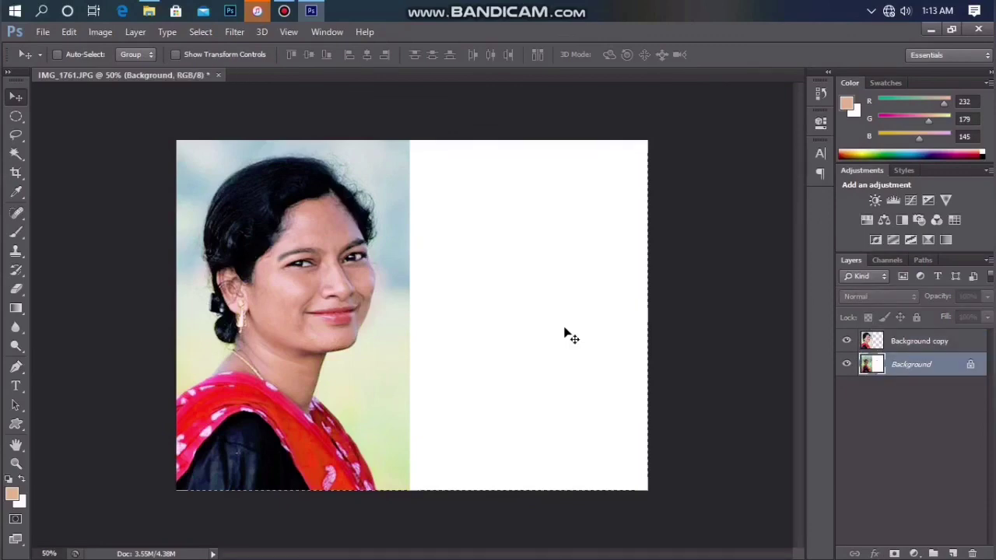
click(924, 346)
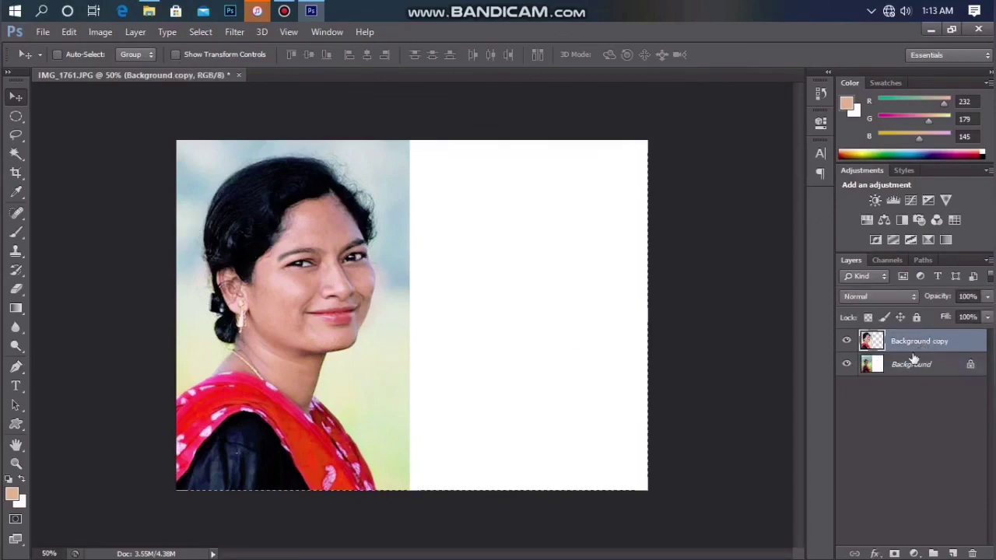
click(910, 366)
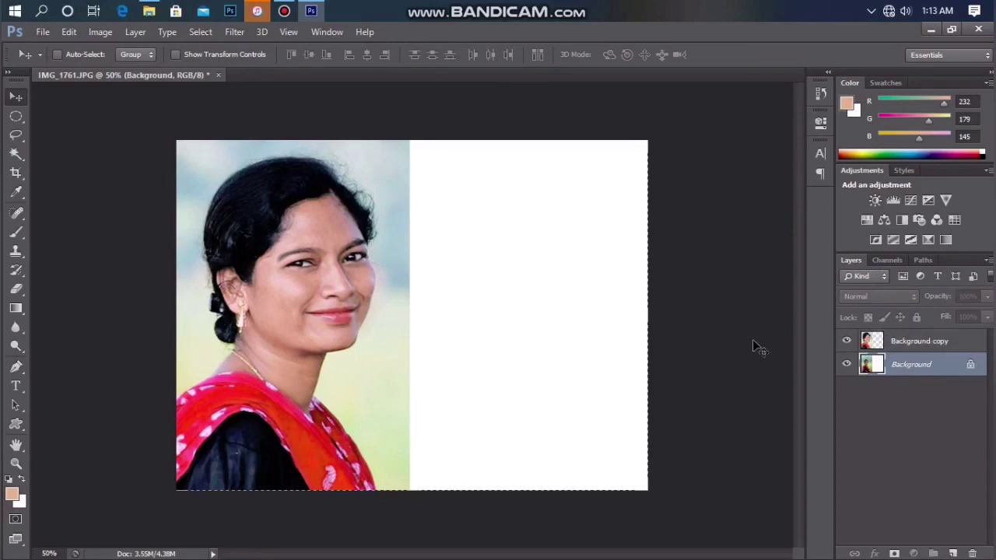
drag(343, 313, 368, 315)
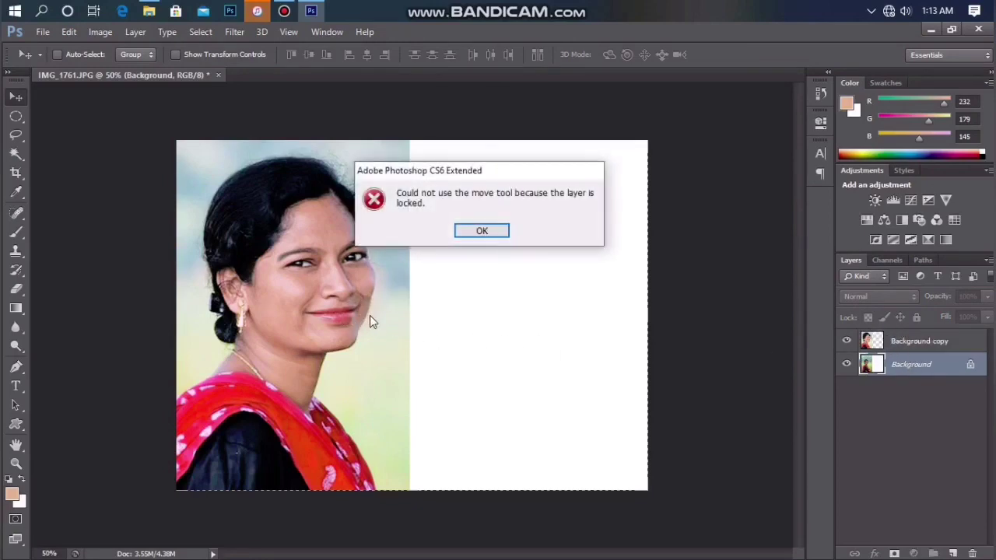
click(463, 231)
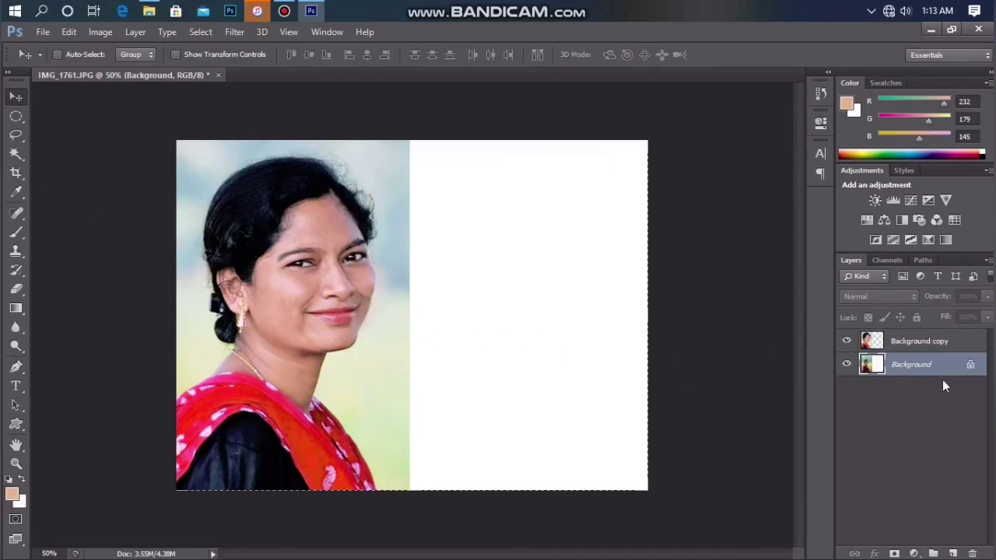
- Convert the Background to an unlocked Layer 0 and move the retouched Background copy into the blank right half
double_click(922, 366)
key(Return)
drag(333, 340, 569, 343)
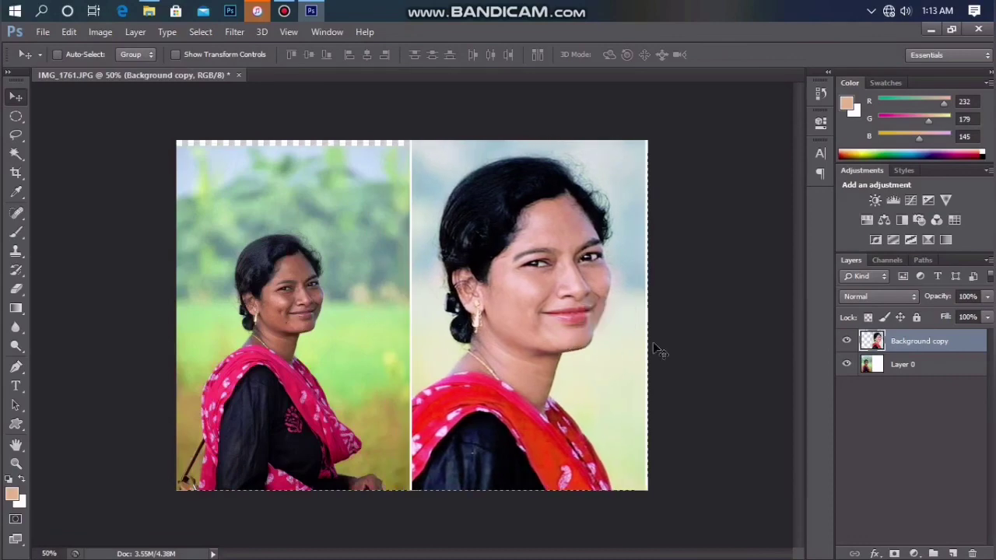
- Scale Layer 0 to about 114.6% and position the original photo to fill the left half of the canvas
right_click(331, 327)
click(335, 334)
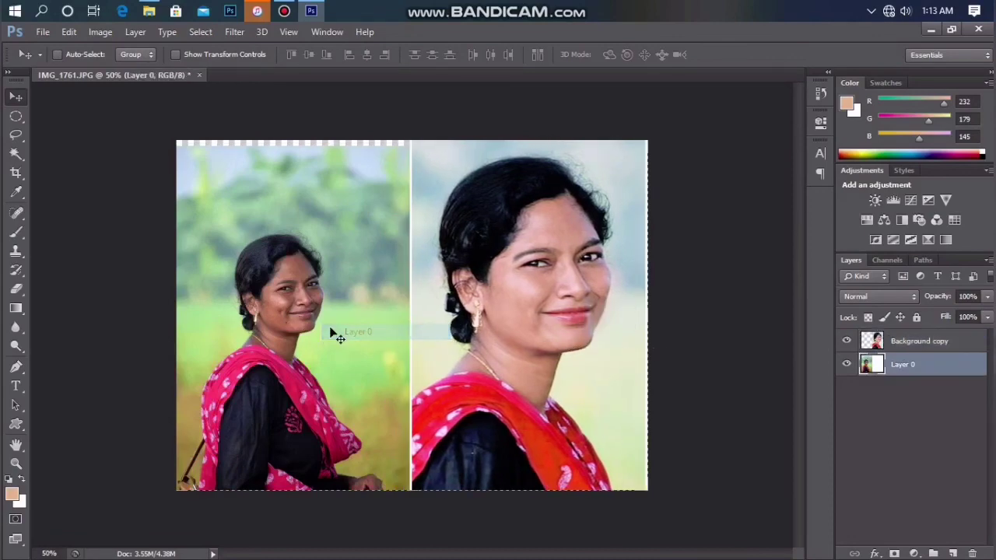
key(ctrl+t)
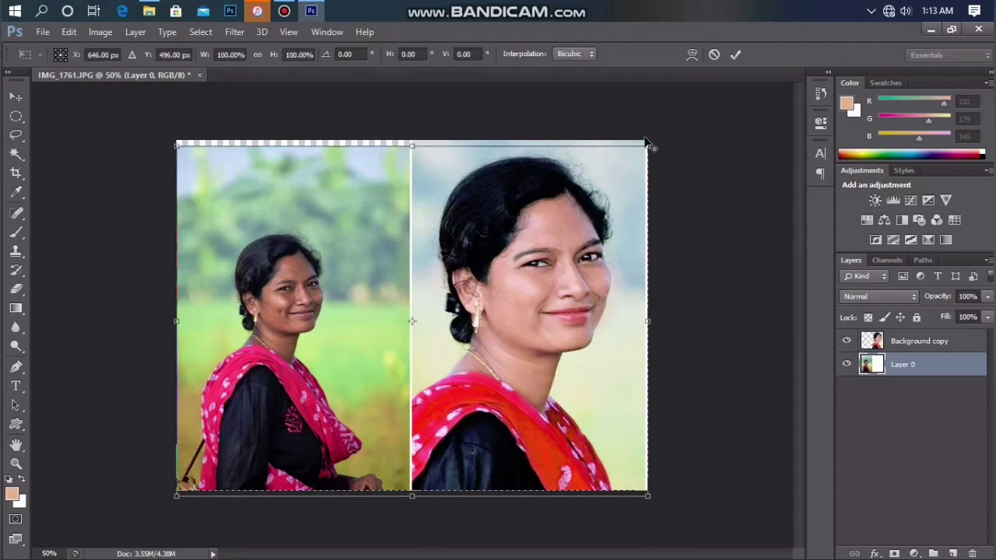
drag(650, 146, 685, 124)
drag(472, 338, 483, 317)
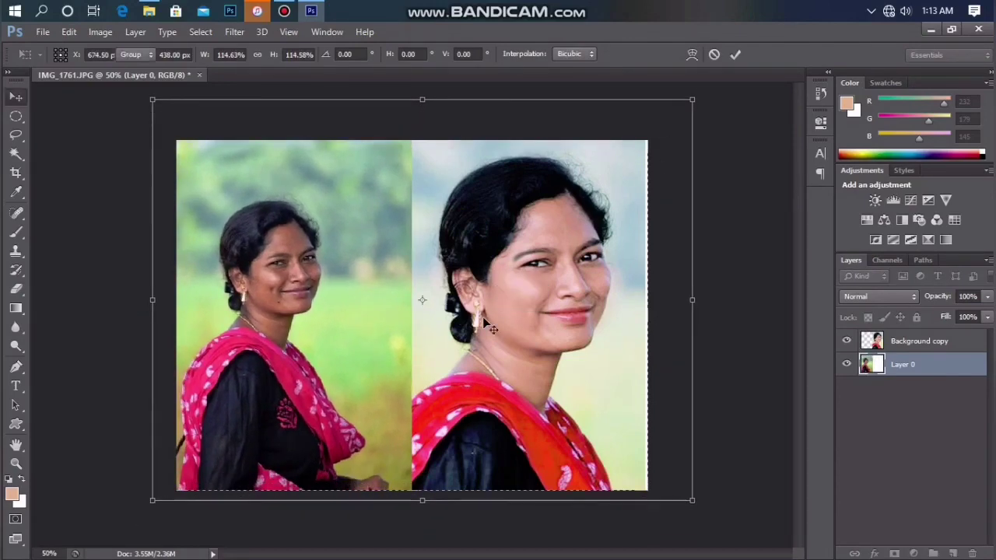
key(Return)
- Nudge the Background copy layer right so the retouched portrait meets the canvas edge
right_click(574, 329)
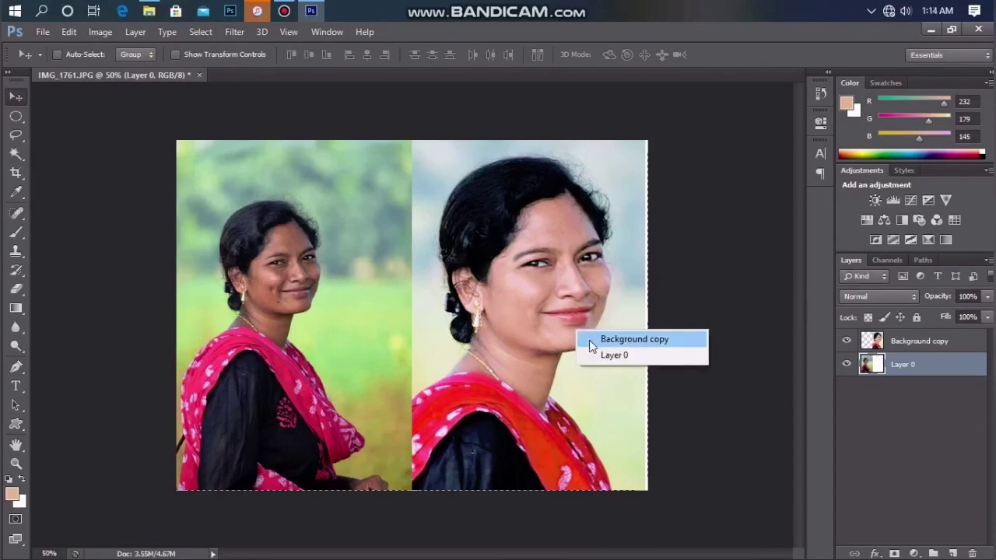
click(590, 341)
key(Right)
key(Right)
key(Right)
key(Right)
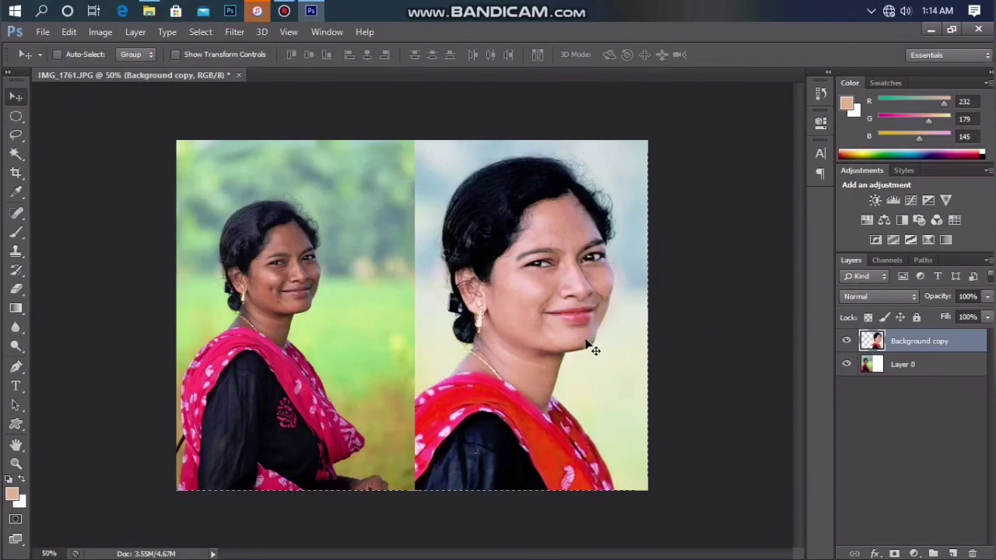